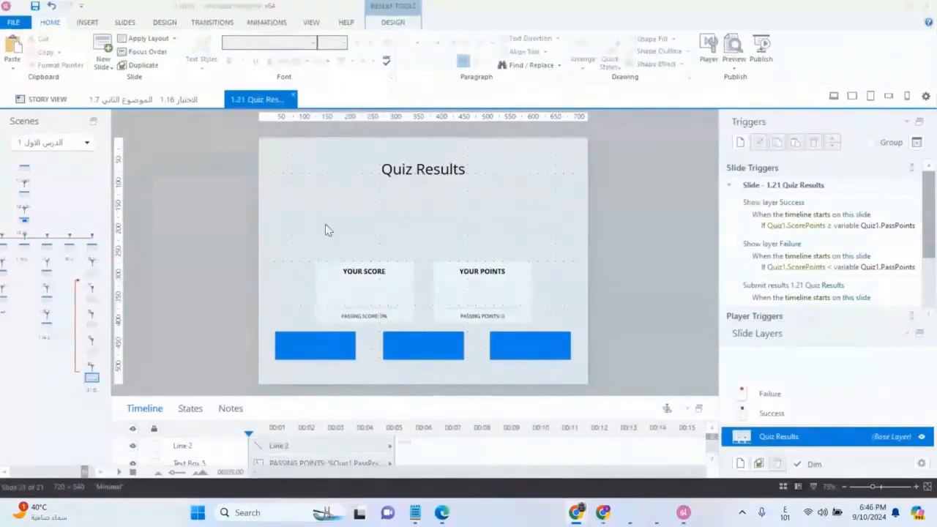
In the slide master, label the rightmost button of the النتيجة layout "مراجعة الاجابات".
click(311, 22)
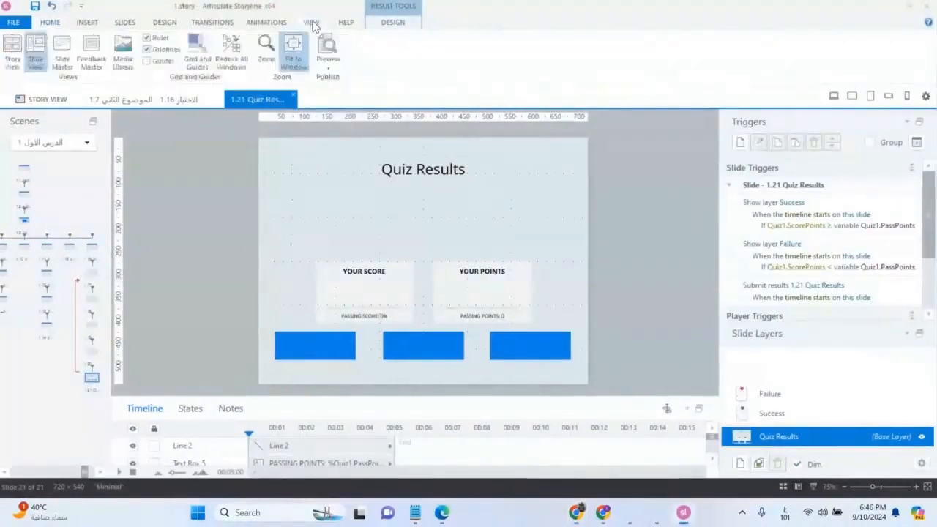
click(72, 77)
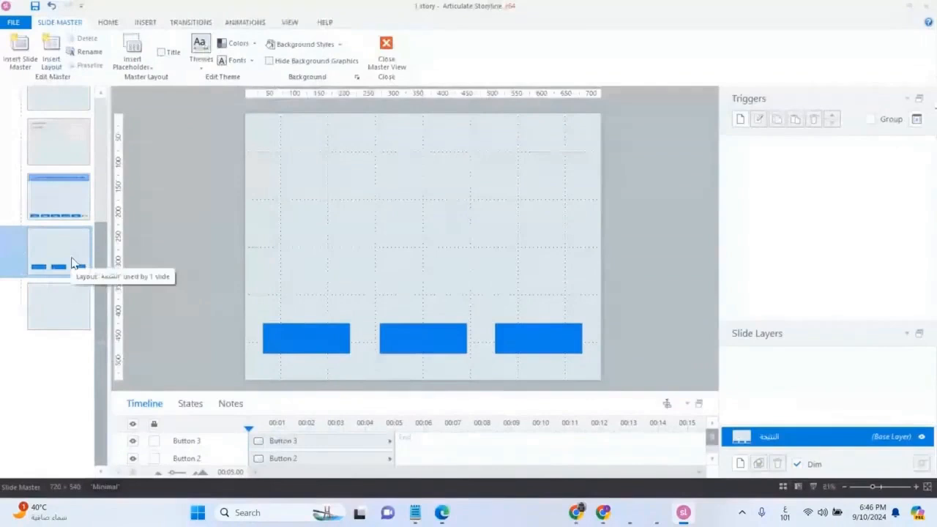
click(511, 336)
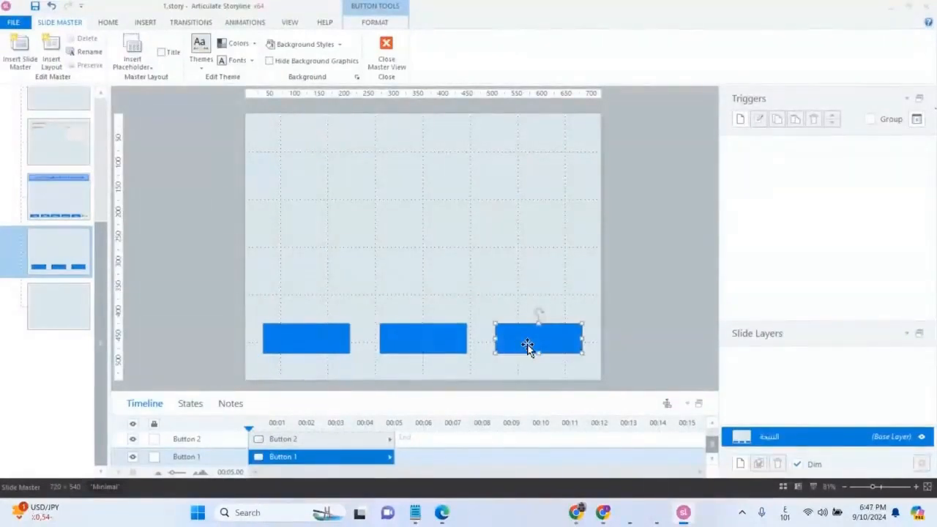
right_click(529, 352)
click(532, 353)
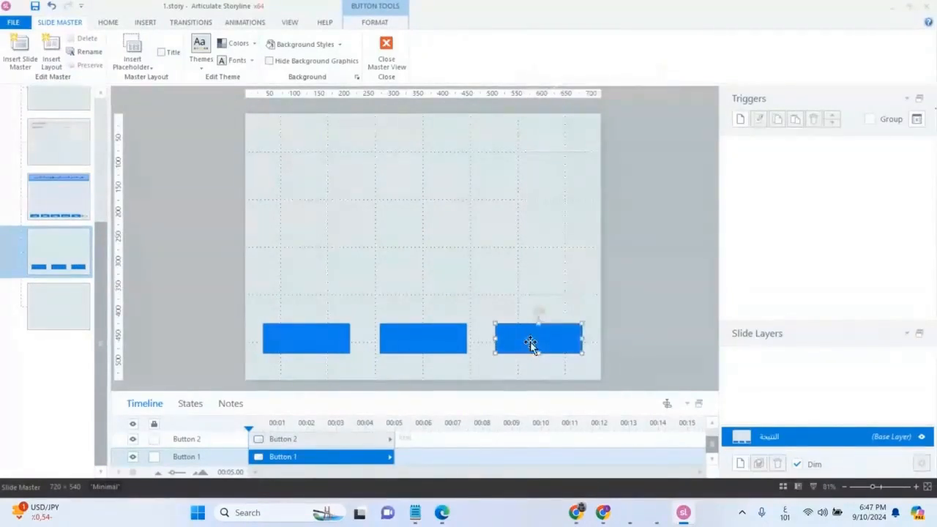
right_click(532, 347)
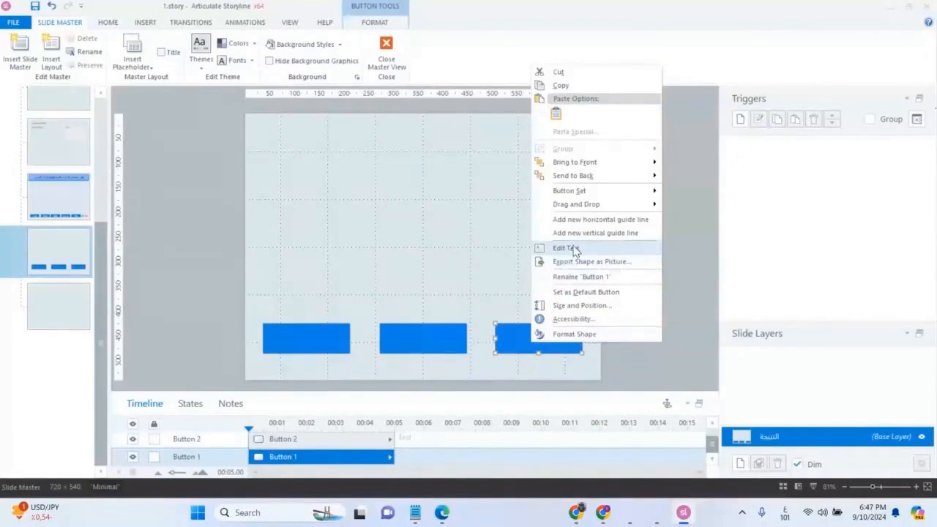
click(563, 248)
text(مراجعة الاجابات)
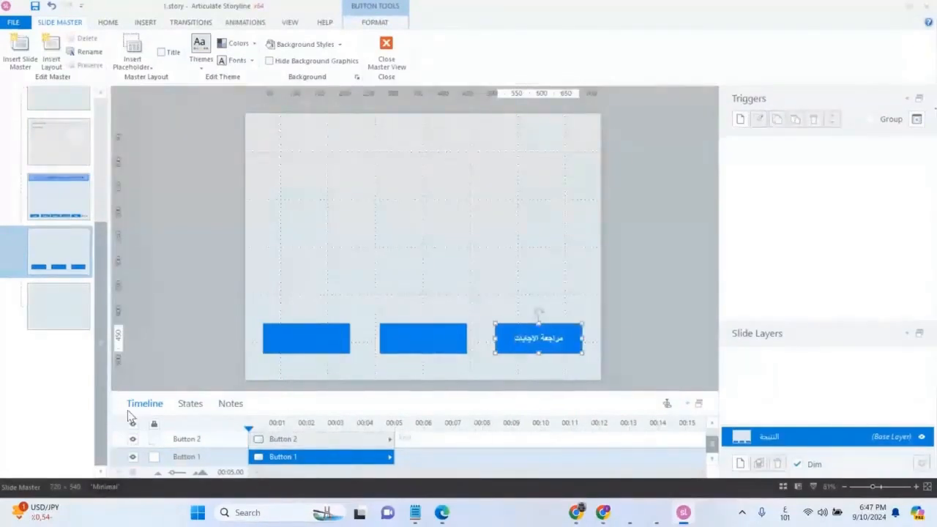
Label the middle button of the النتيجة layout "اعادة الاختبار".
right_click(439, 341)
click(491, 261)
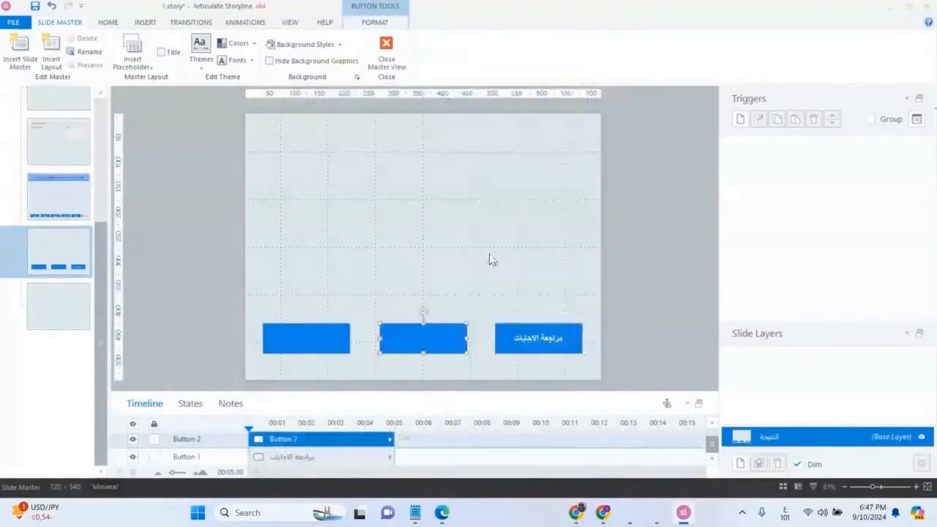
text(إعادة)
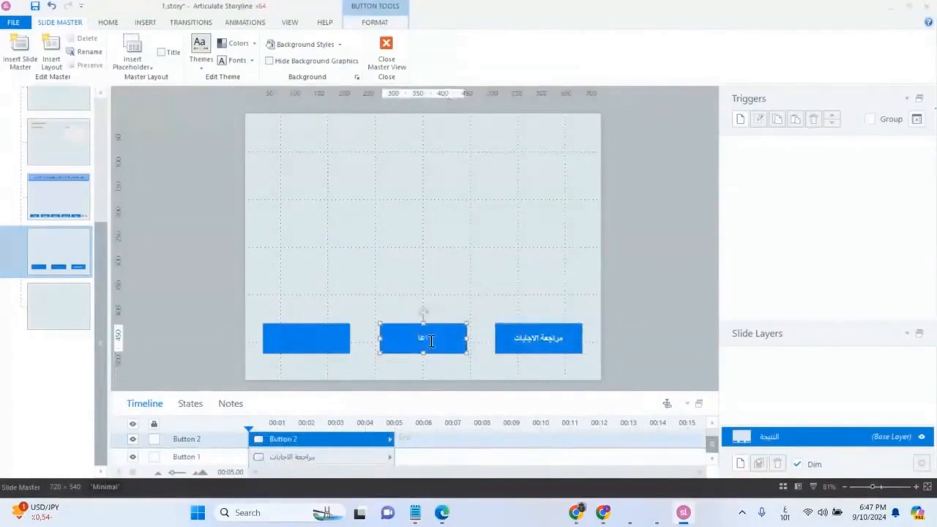
text( الاختبار)
Label the leftmost button of the النتيجة layout "طباعة النتيجة".
right_click(314, 336)
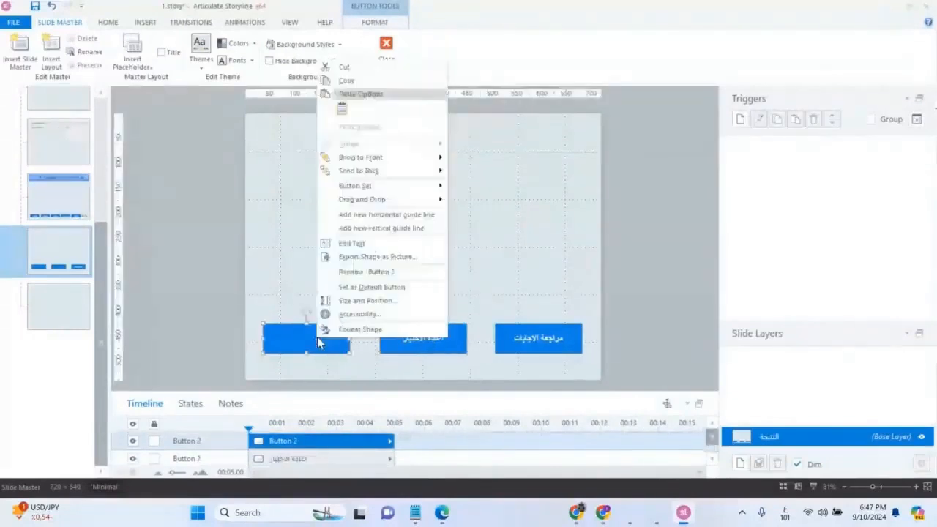
click(348, 272)
text(طباع)
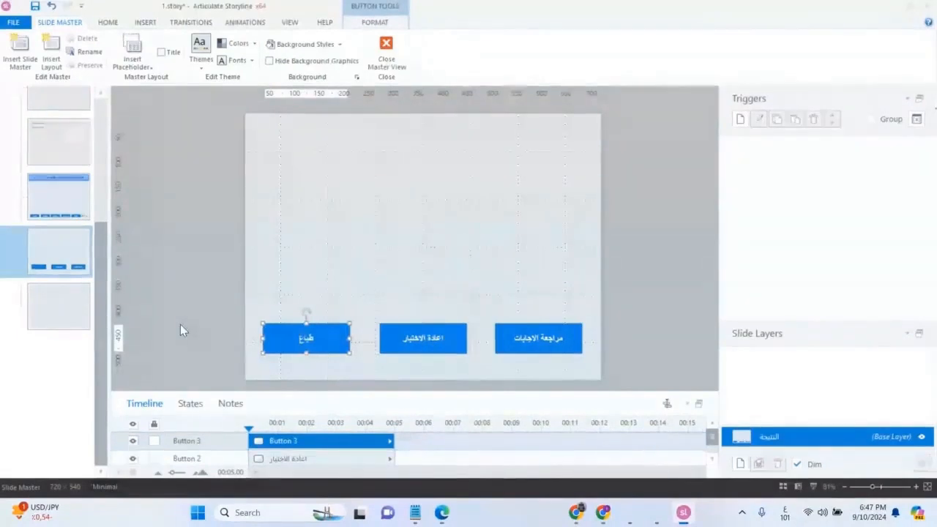
text(ة النتيجة)
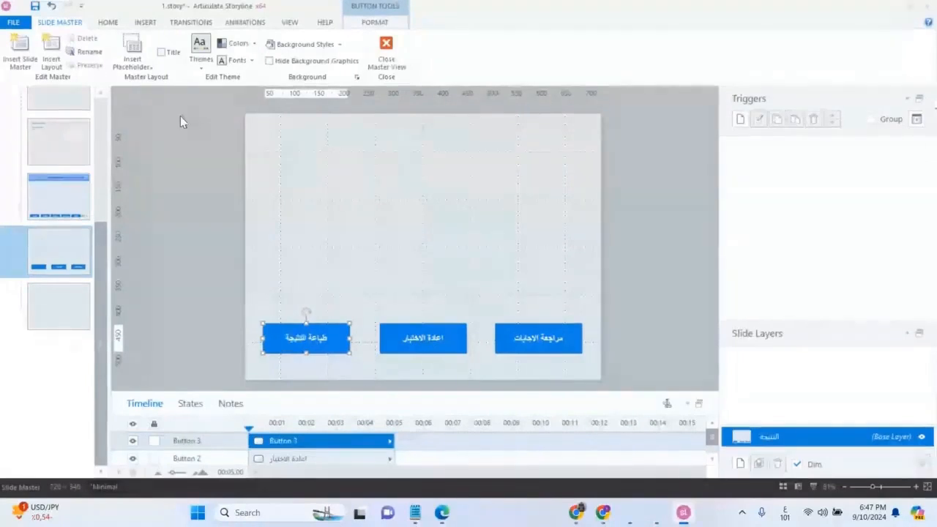
click(551, 339)
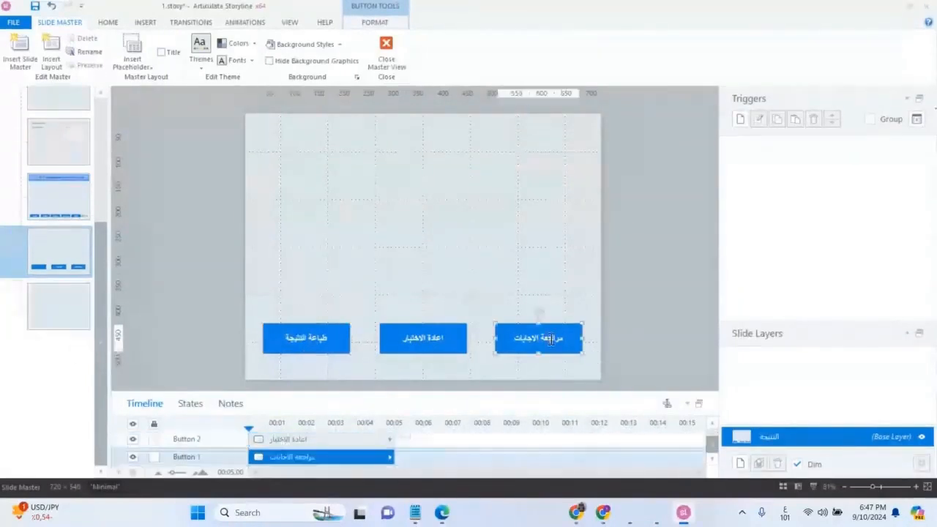
Copy the "اعادة الاختبار" button from the النتيجة layout into the empty سؤال layout.
click(67, 327)
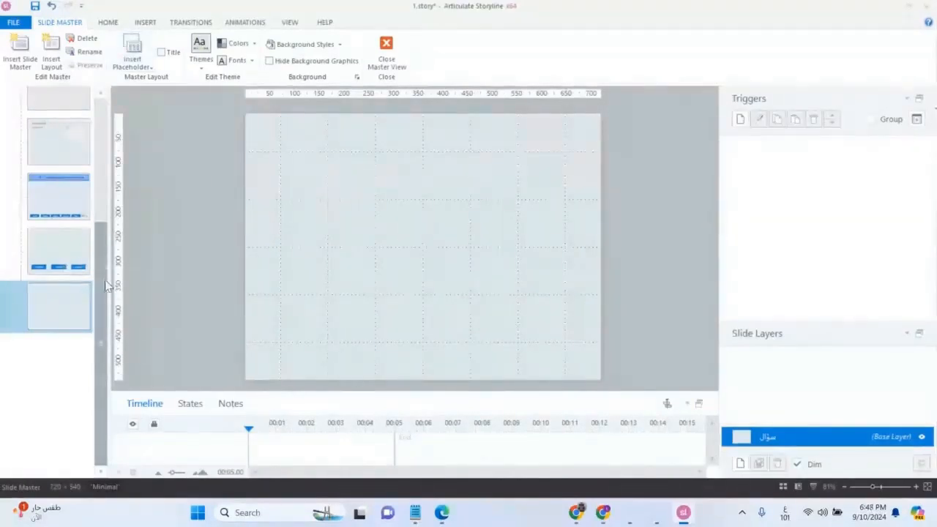
click(40, 249)
click(392, 345)
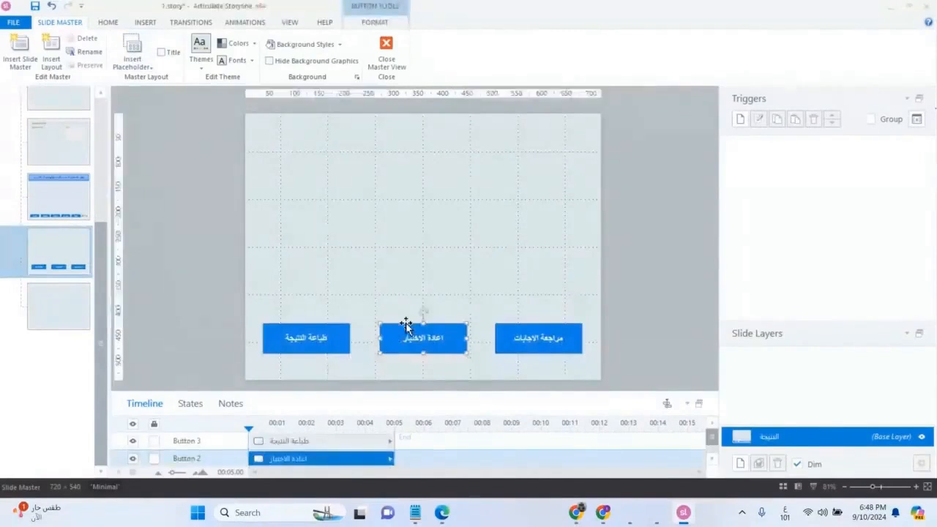
click(39, 326)
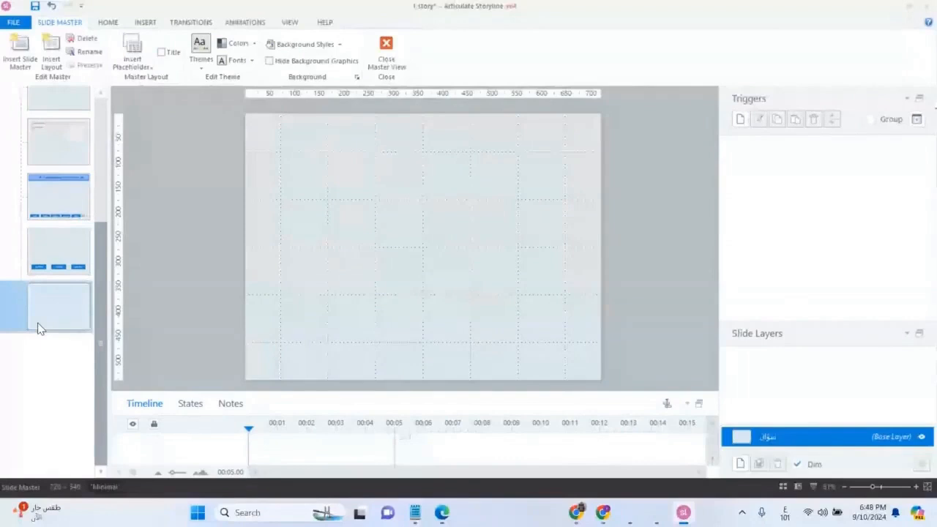
key(ctrl+v)
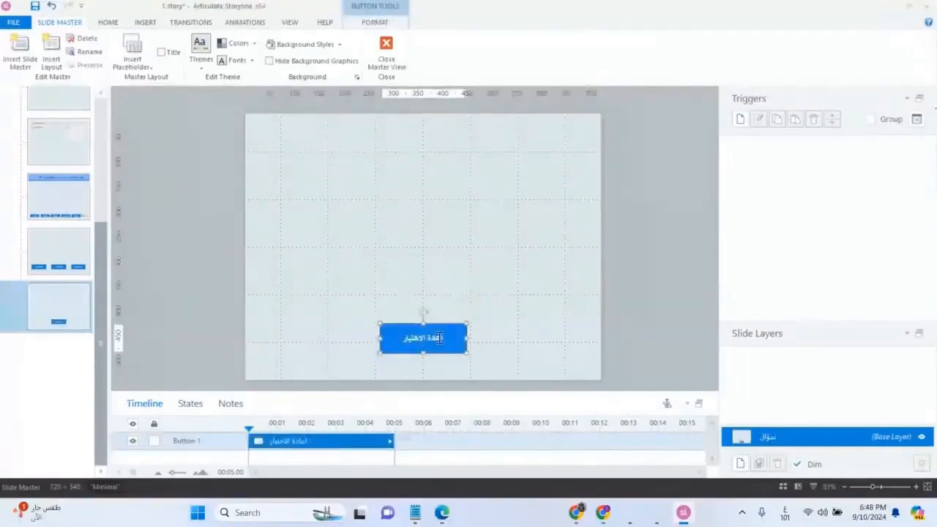
Replace the text of the copied button on the سؤال layout with "ارسال الاجابة".
click(439, 338)
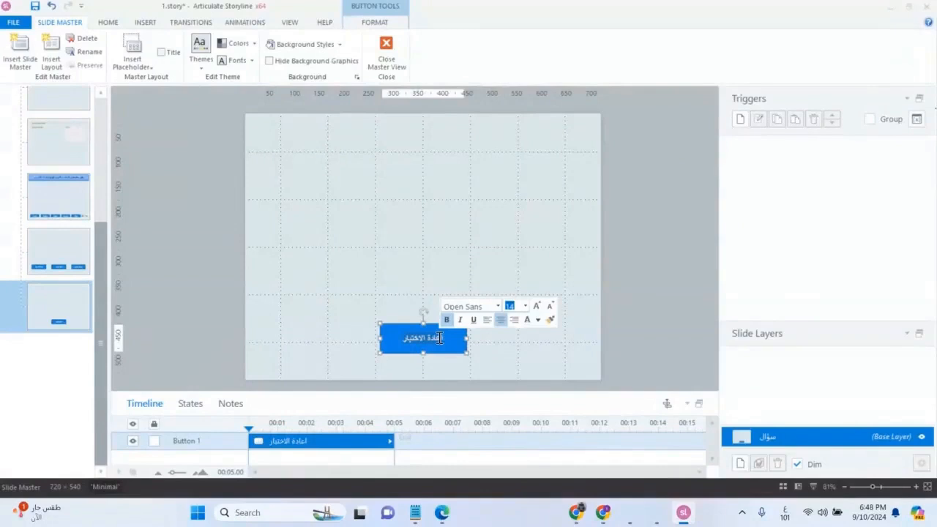
key(ctrl+a)
key(BackSpace)
text(لتي)
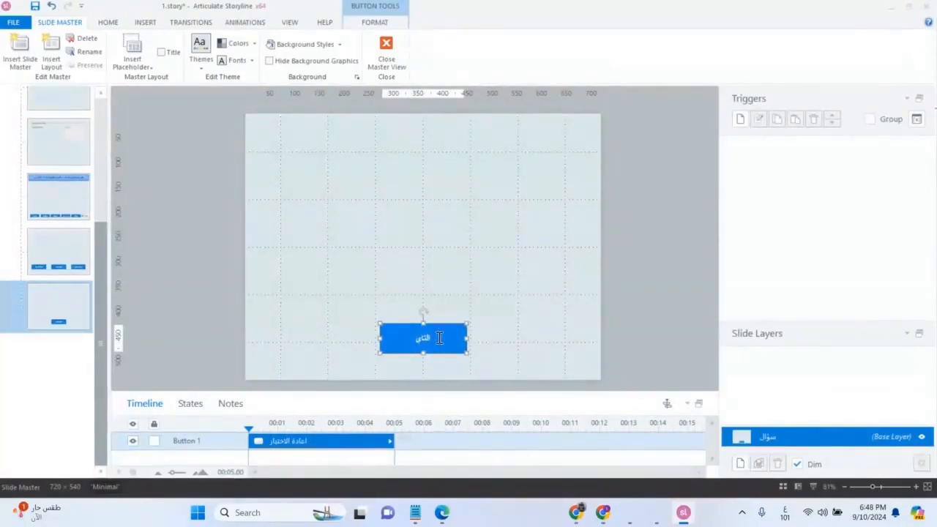
key(BackSpace)
key(BackSpace)
key(BackSpace)
key(BackSpace)
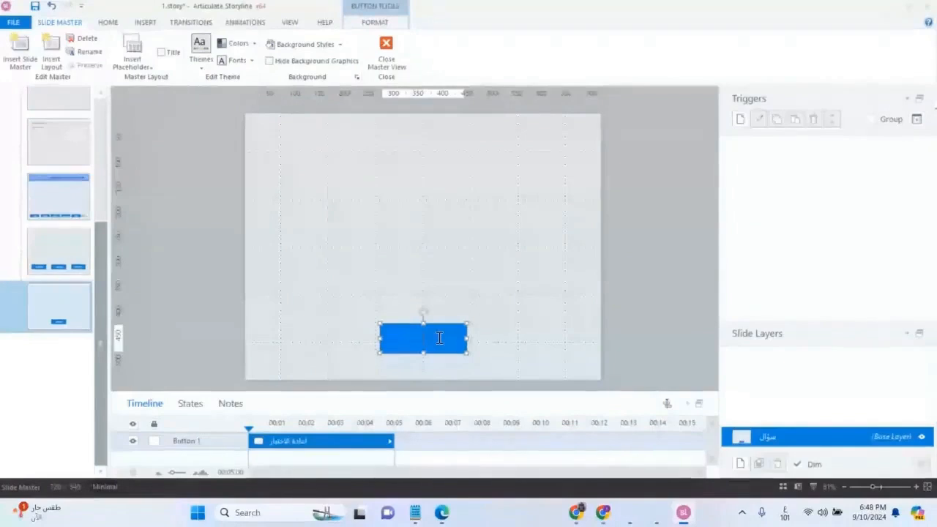
text(ارسال ال)
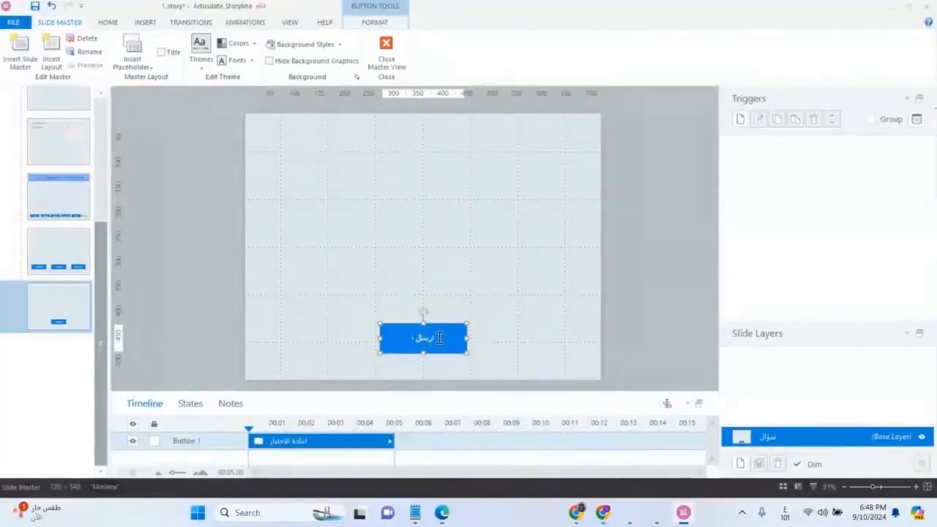
text(اجابة)
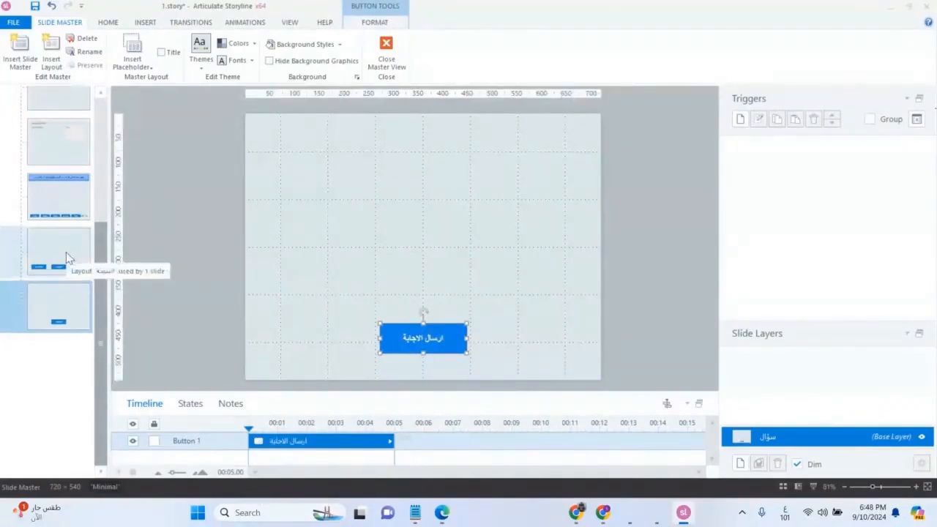
Leave the slide master and apply the سؤال layout to the four question slides, 1.17 to 1.20.
click(386, 56)
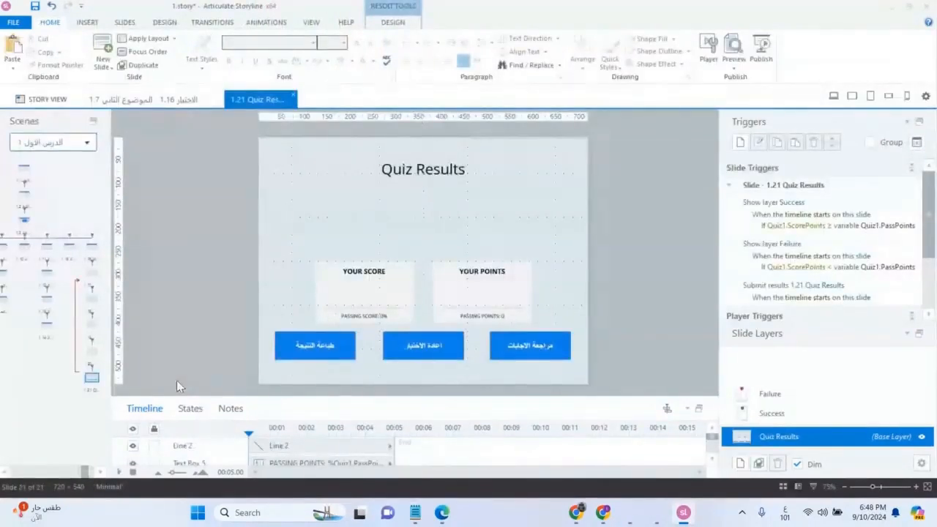
click(91, 297)
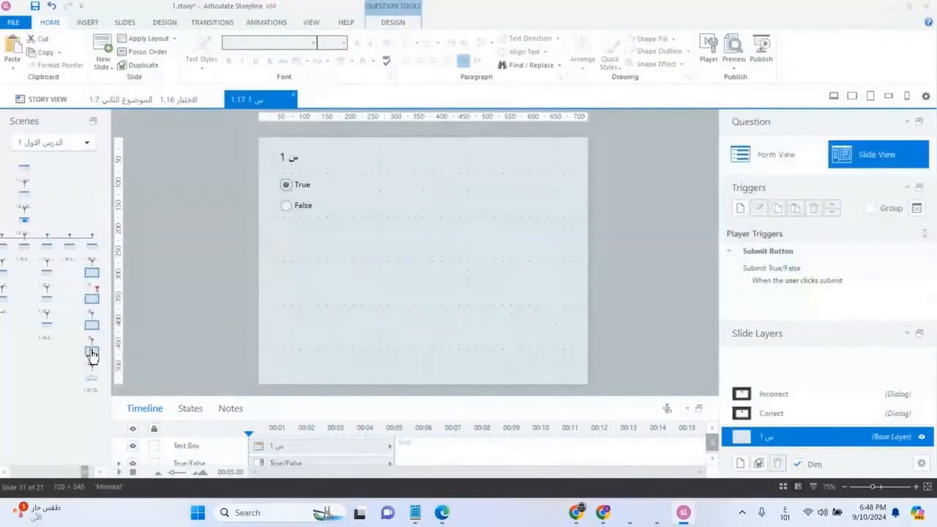
right_click(92, 354)
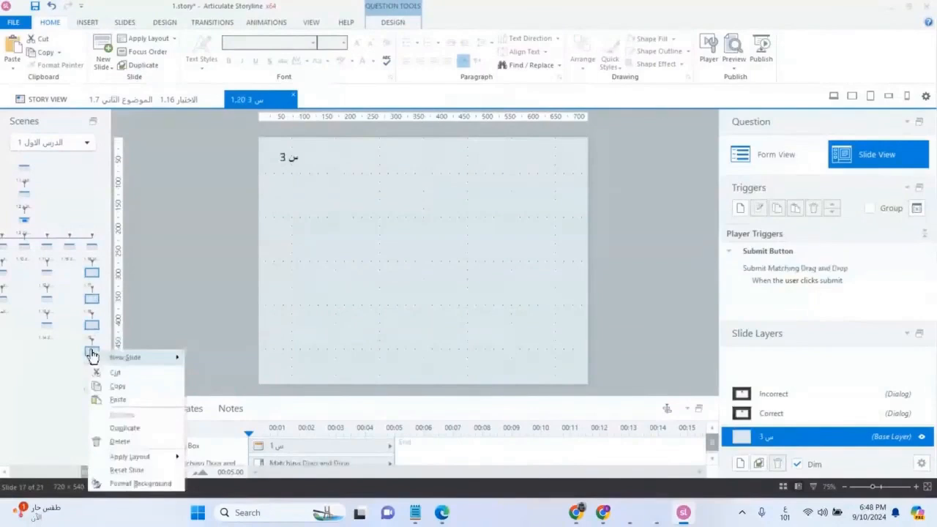
mouse_move(139, 456)
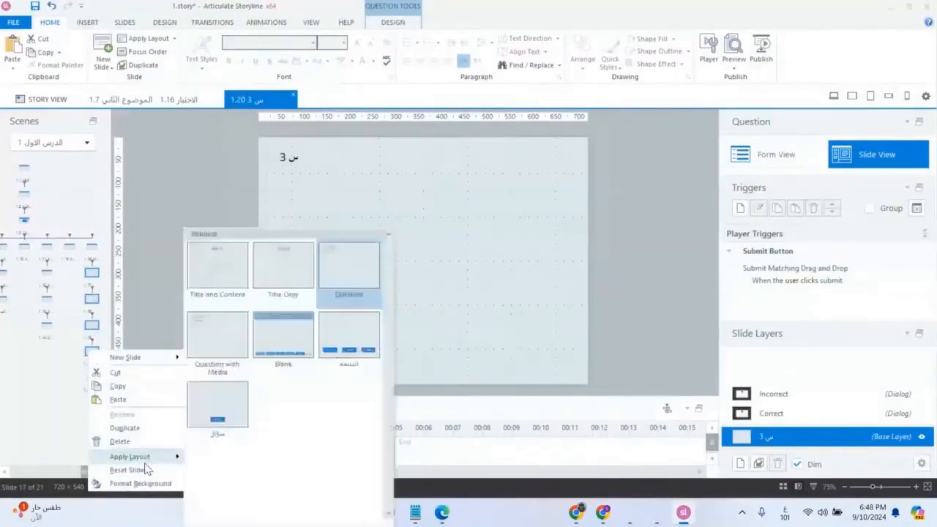
click(231, 416)
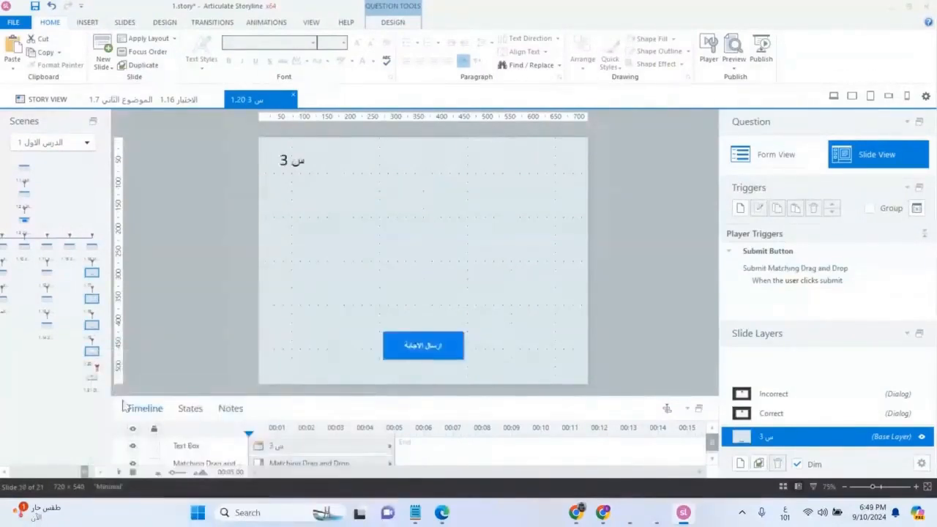
Examine question slides 1.17 to 1.20 to check the applied layout, the submit button and the answer areas.
click(91, 298)
click(89, 276)
click(91, 297)
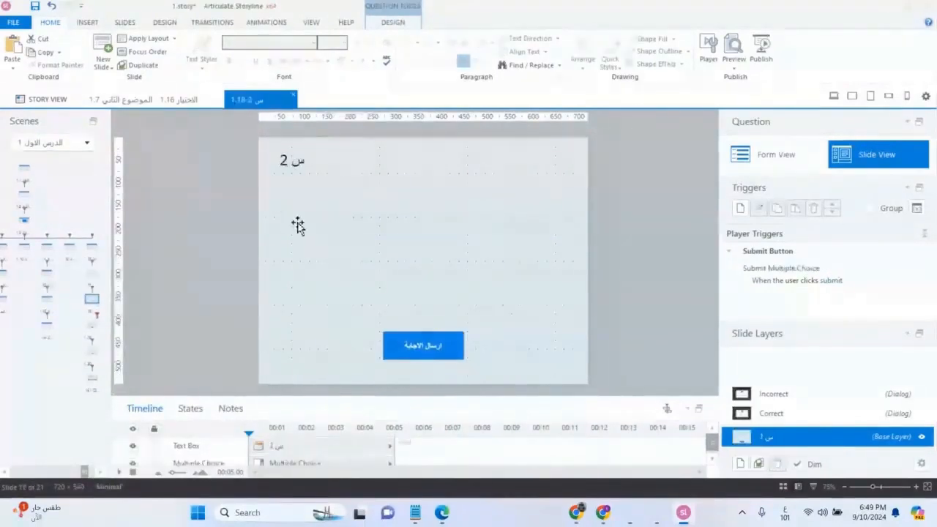
click(329, 221)
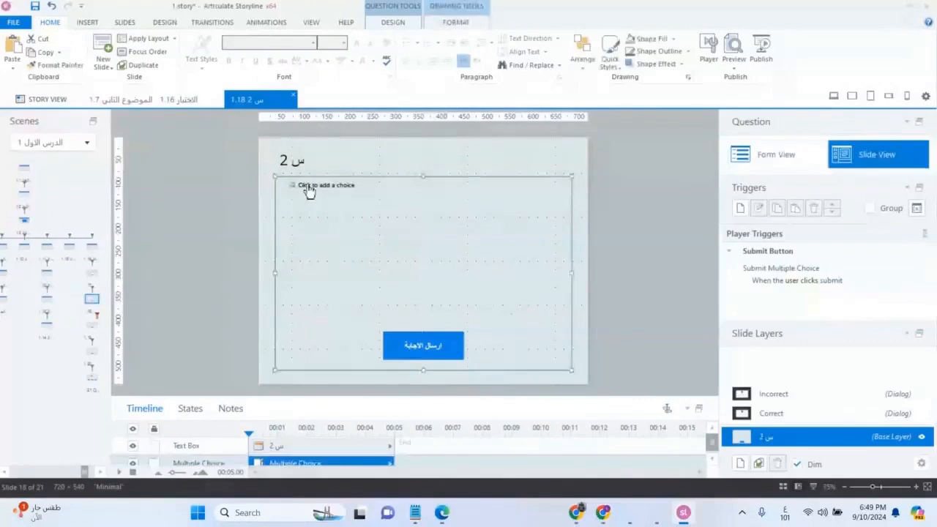
click(92, 324)
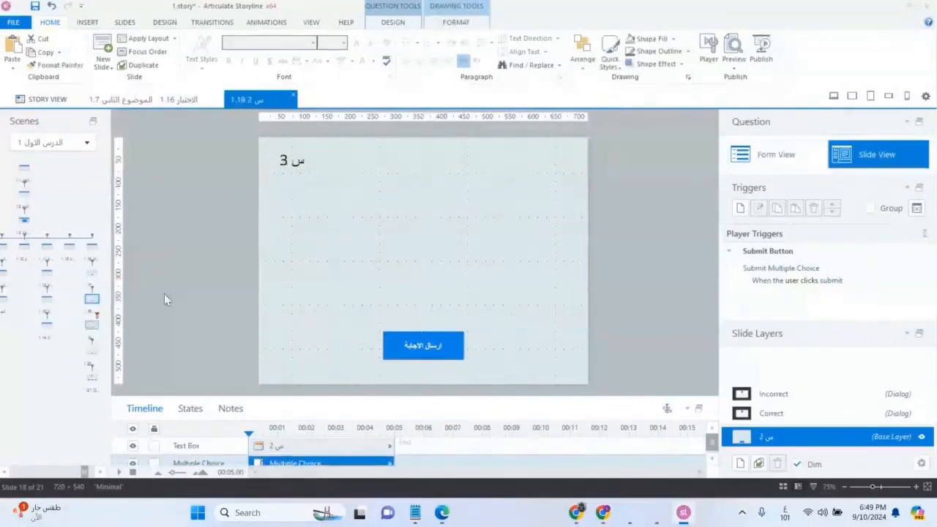
click(314, 187)
click(96, 355)
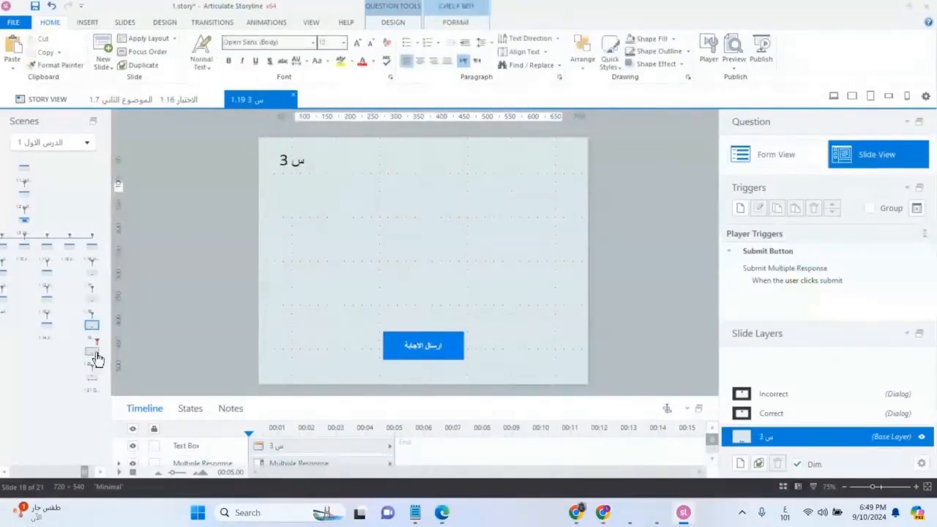
click(314, 209)
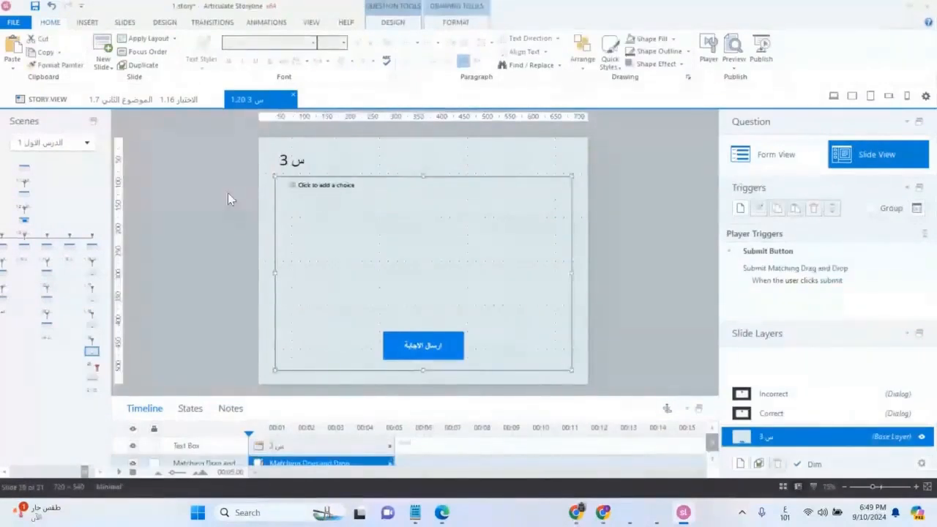
click(92, 273)
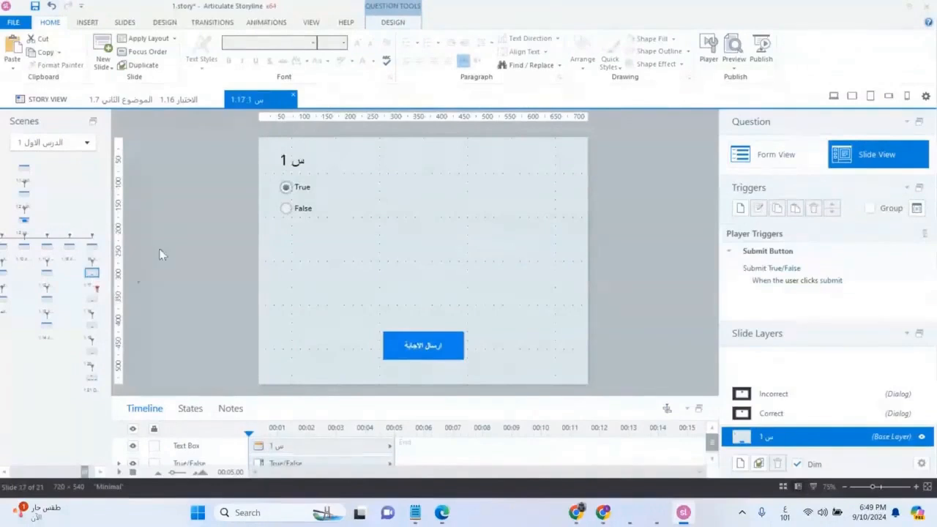
Open the slide master and copy the course title banner from the Blank layout into the النتيجة and سؤال layouts.
click(311, 23)
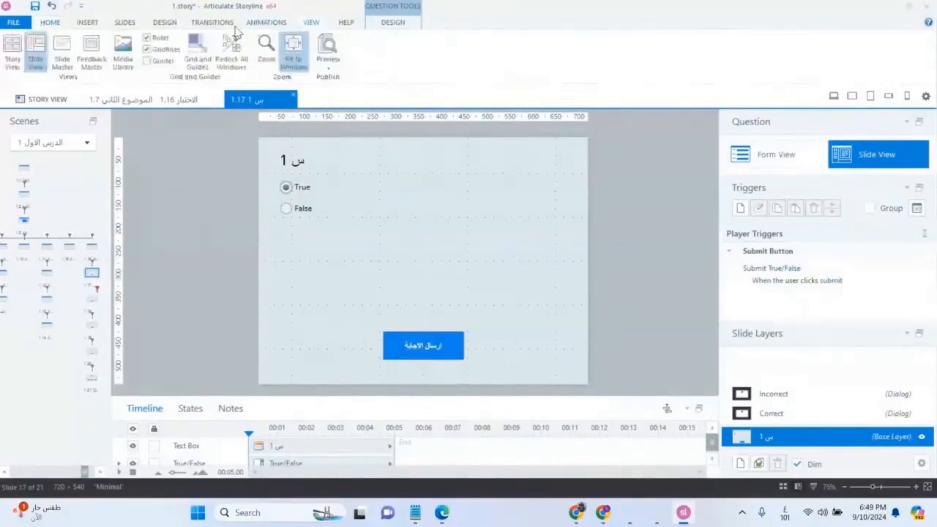
click(54, 72)
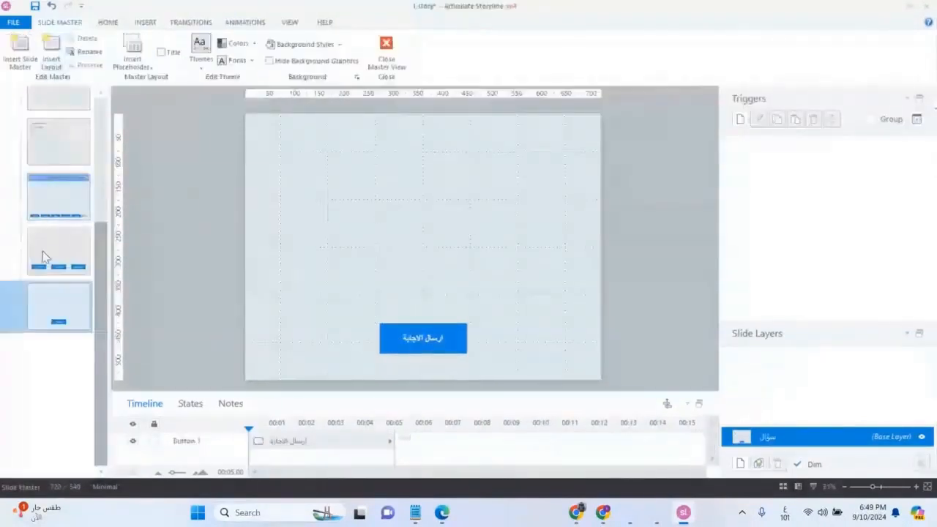
click(63, 180)
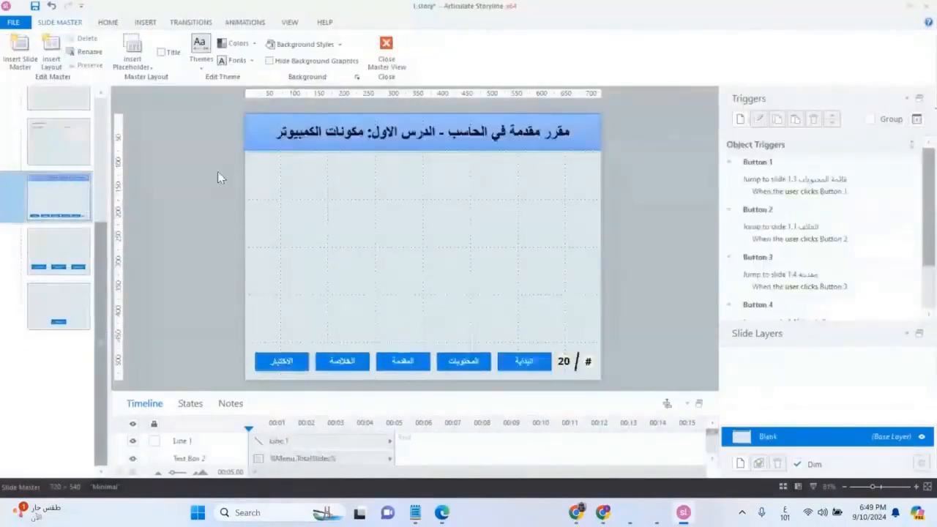
mouse_move(207, 168)
mouse_down()
mouse_move(665, 136)
mouse_move(706, 89)
mouse_up()
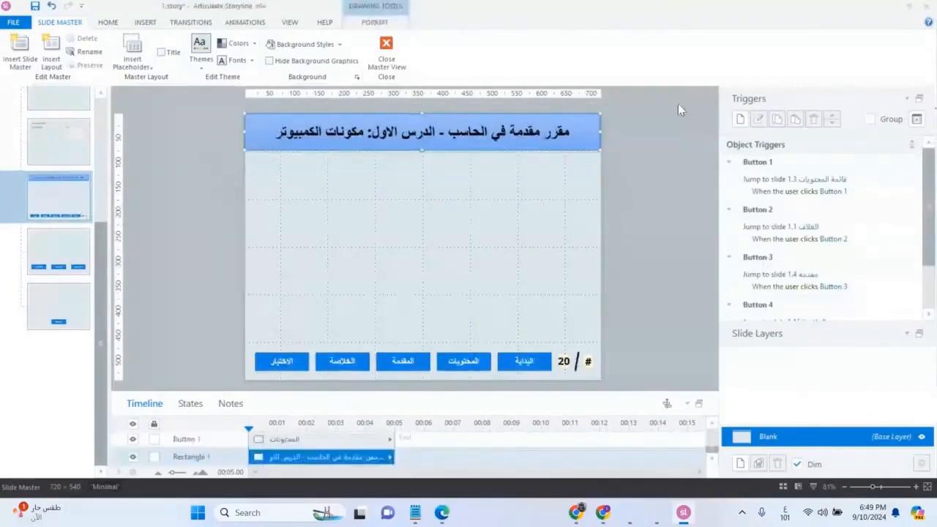
click(58, 260)
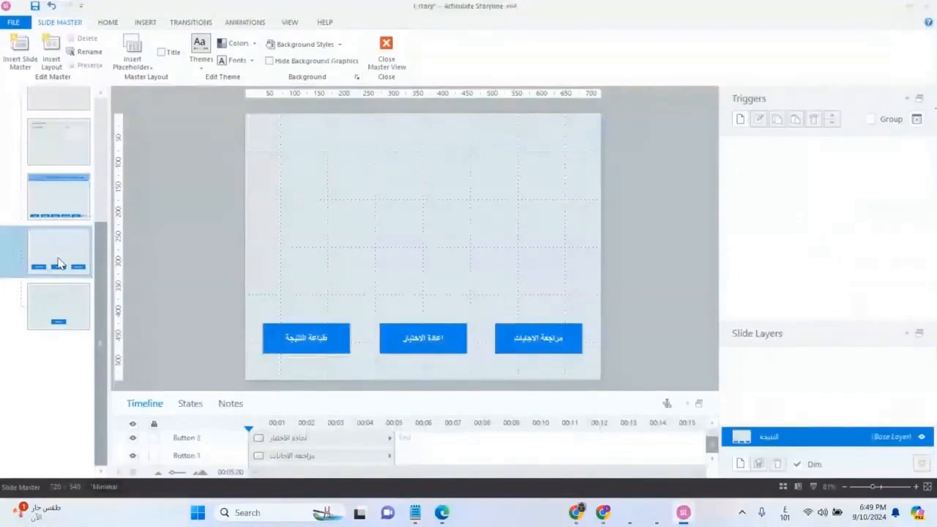
key(ctrl+v)
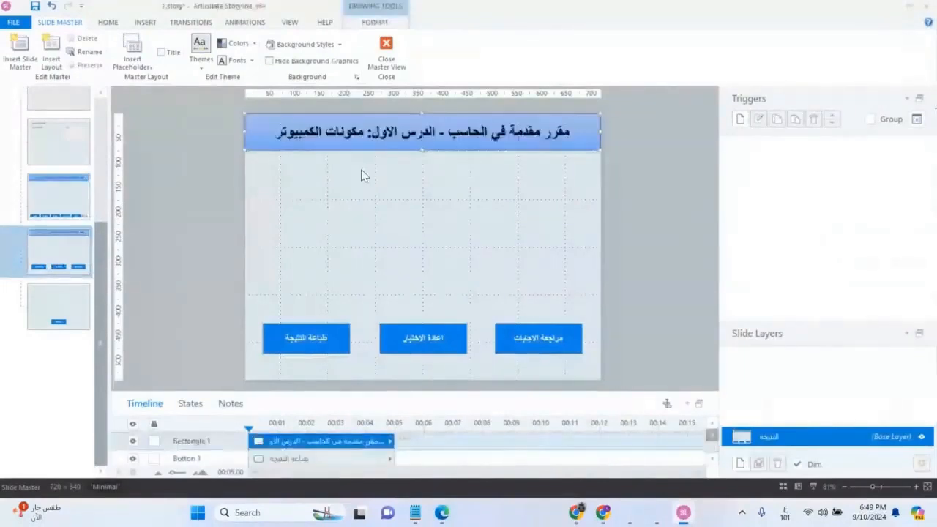
click(82, 308)
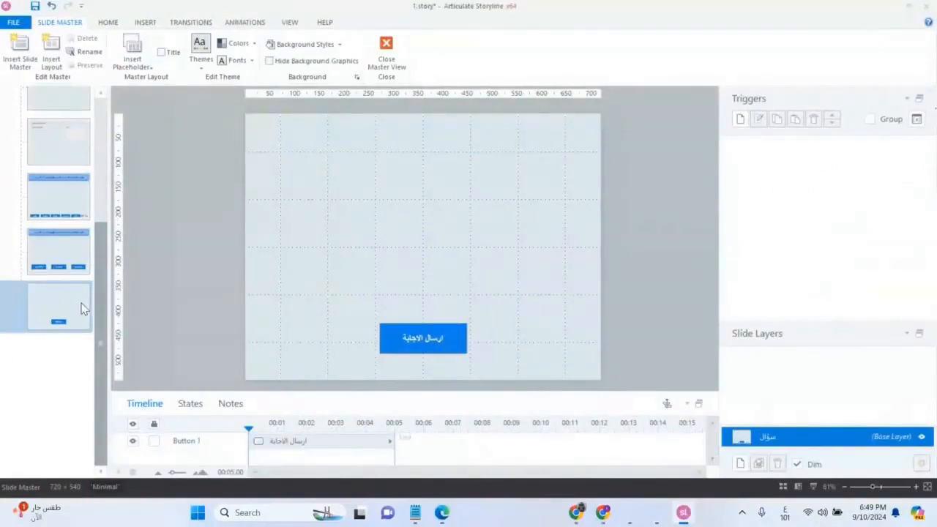
key(ctrl+v)
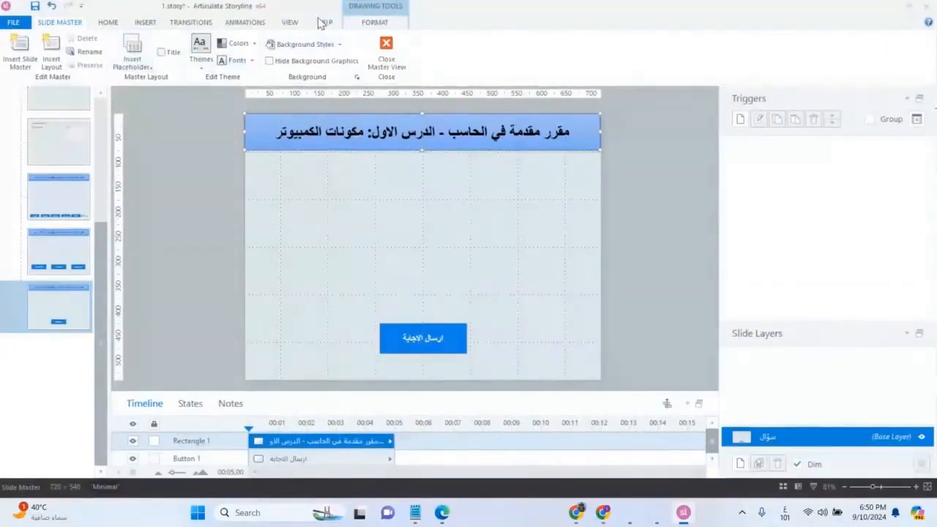
click(270, 136)
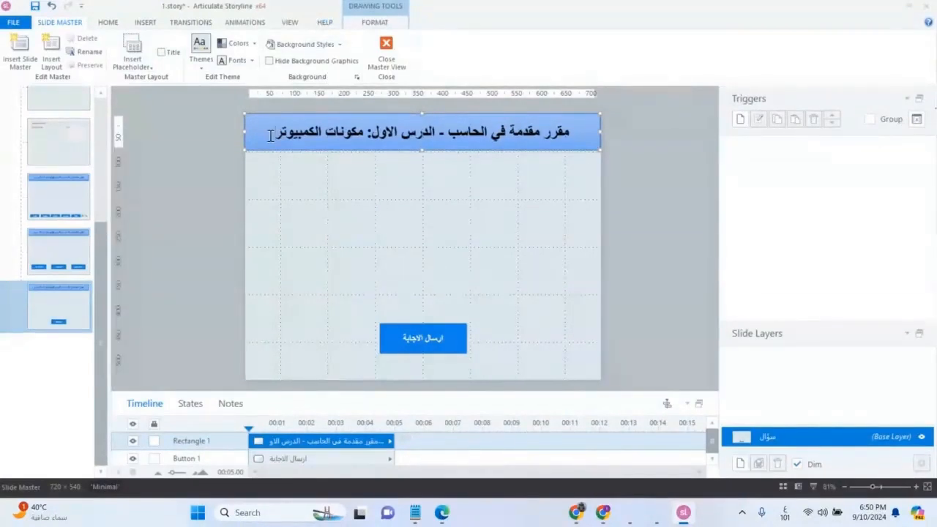
key(Return)
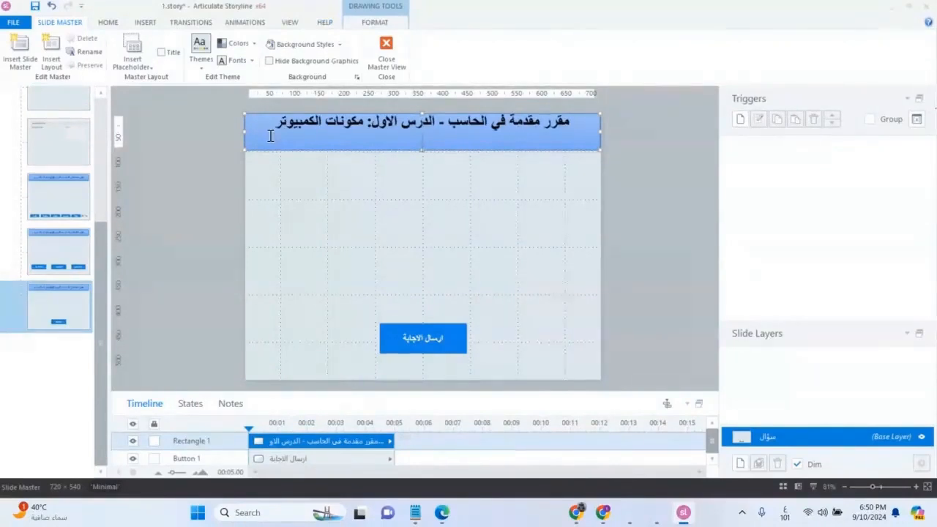
key(Return)
key(BackSpace)
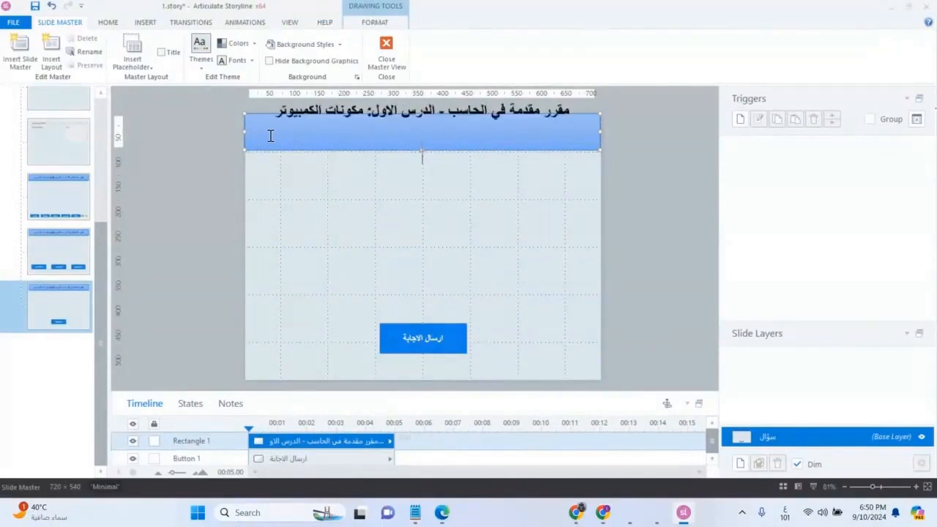
key(BackSpace)
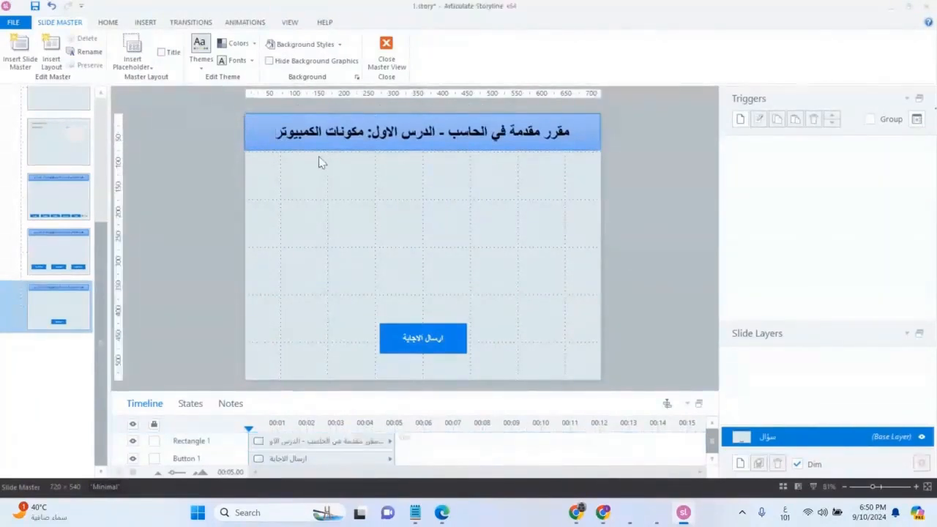
Duplicate the title banner directly beneath itself on the سؤال layout and replace the copy's text with "اختبار نهاية الدرس".
drag(325, 155, 329, 188)
double_click(433, 169)
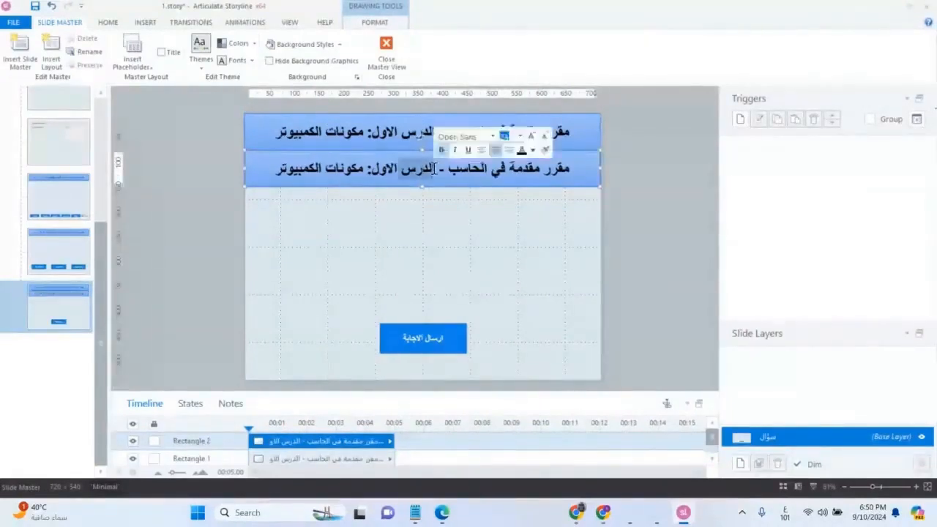
click(434, 168)
key(BackSpace)
text(اكتب)
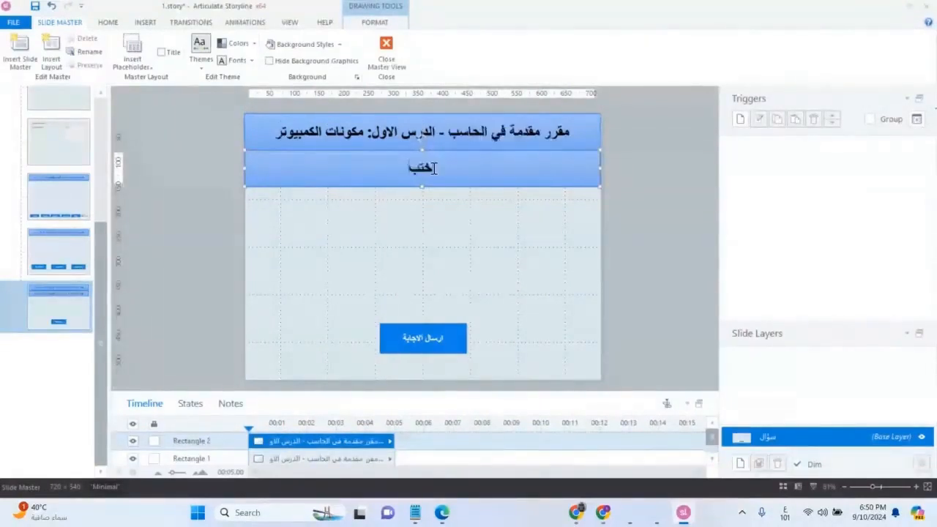
text(ار نه)
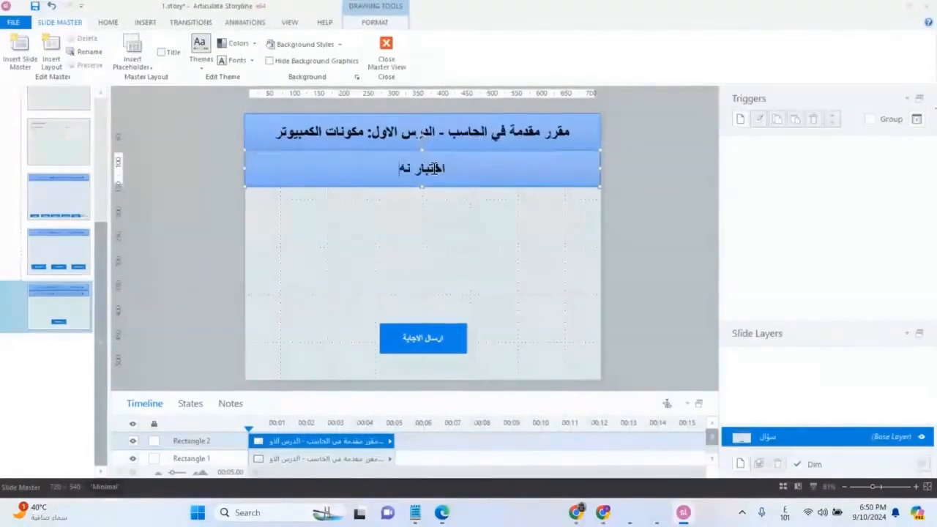
text(اية الدرس)
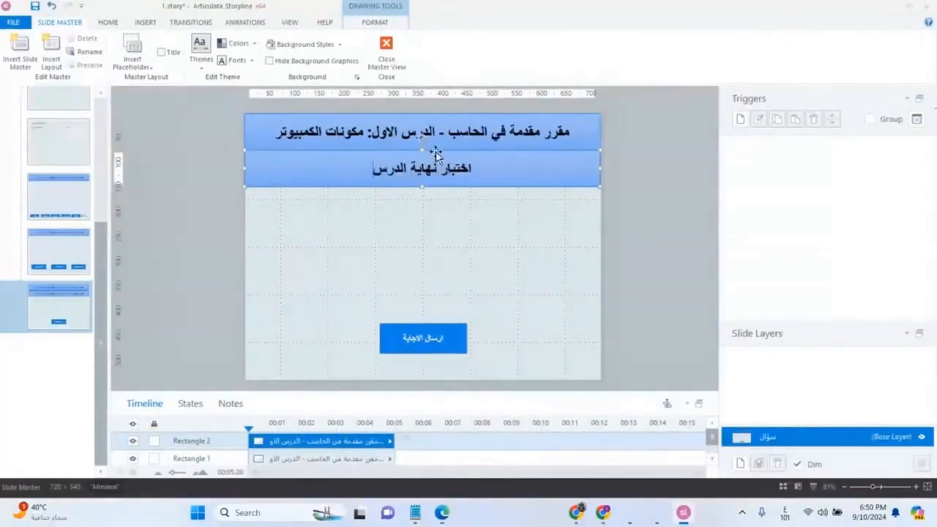
Narrow the "اختبار نهاية الدرس" banner to about 390 px, centred, and reduce its height to leave a gap below the title banner.
drag(245, 169, 327, 176)
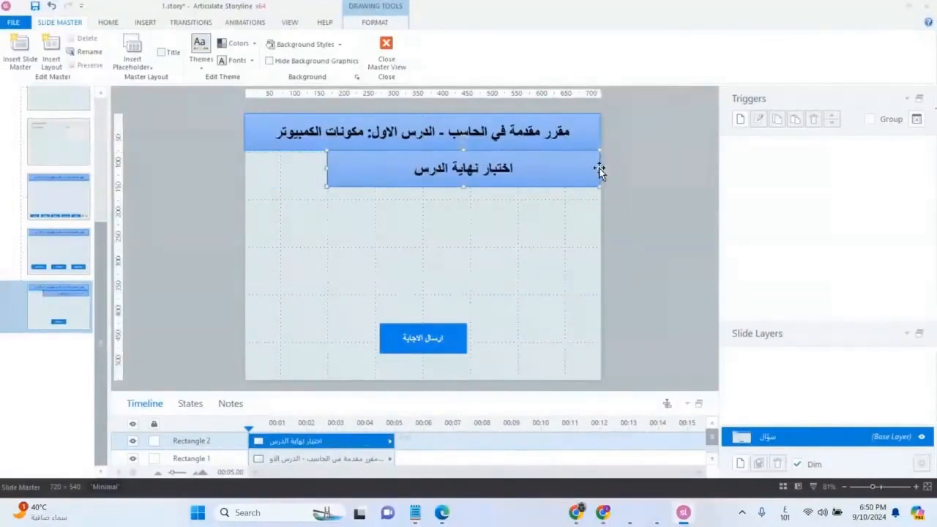
drag(597, 168, 518, 168)
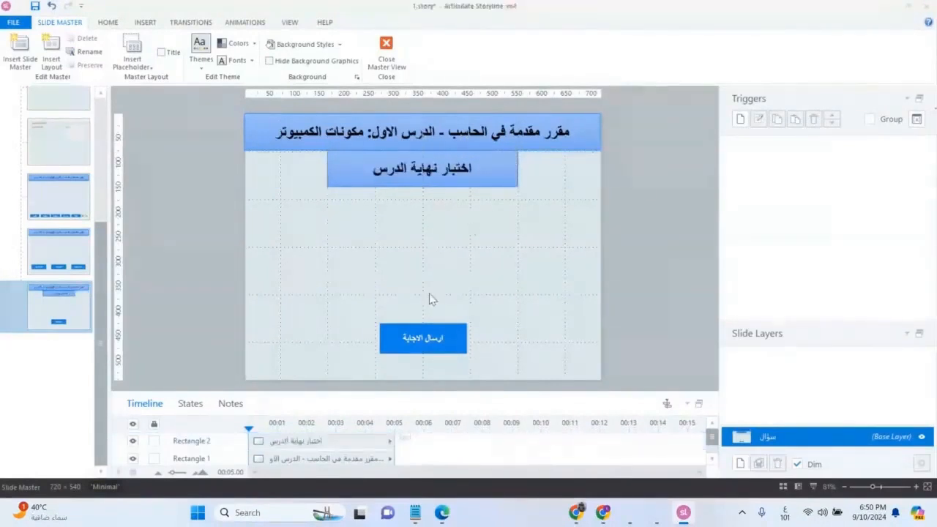
click(419, 156)
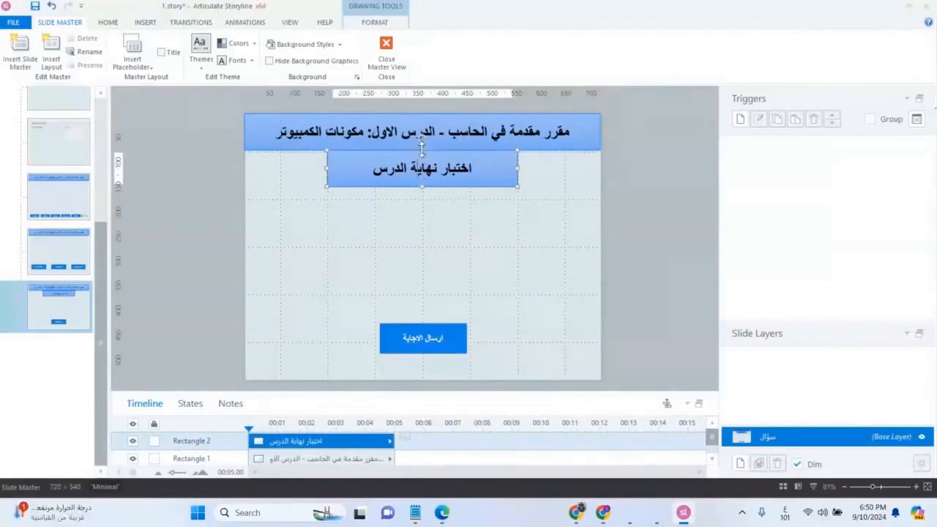
drag(419, 153, 424, 162)
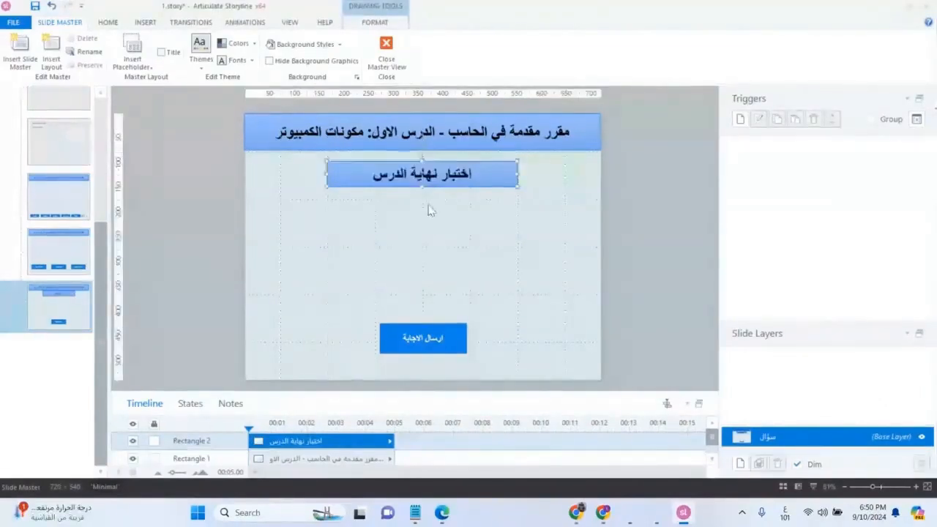
click(431, 212)
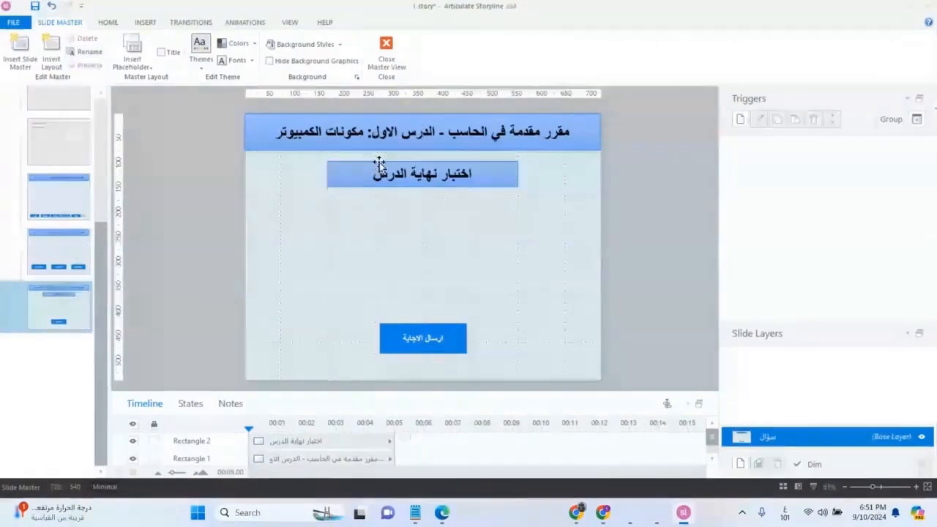
Copy the subtitle banner into the النتيجة layout, change its text to "نتيجة الاختبار", and leave the slide master.
click(345, 187)
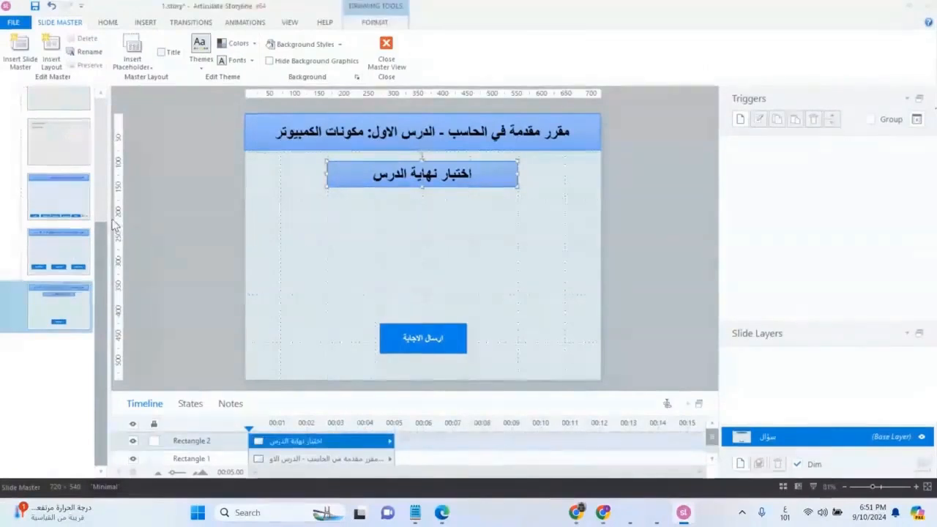
click(63, 256)
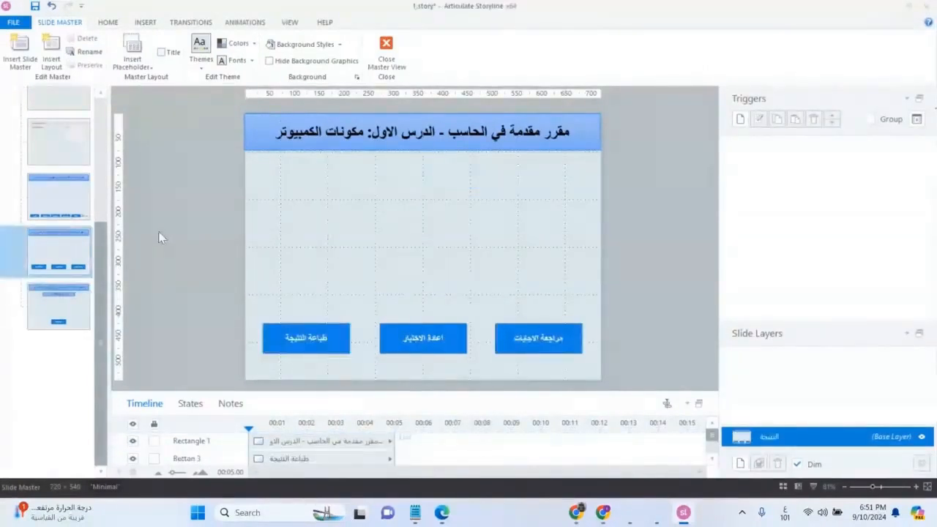
key(ctrl+v)
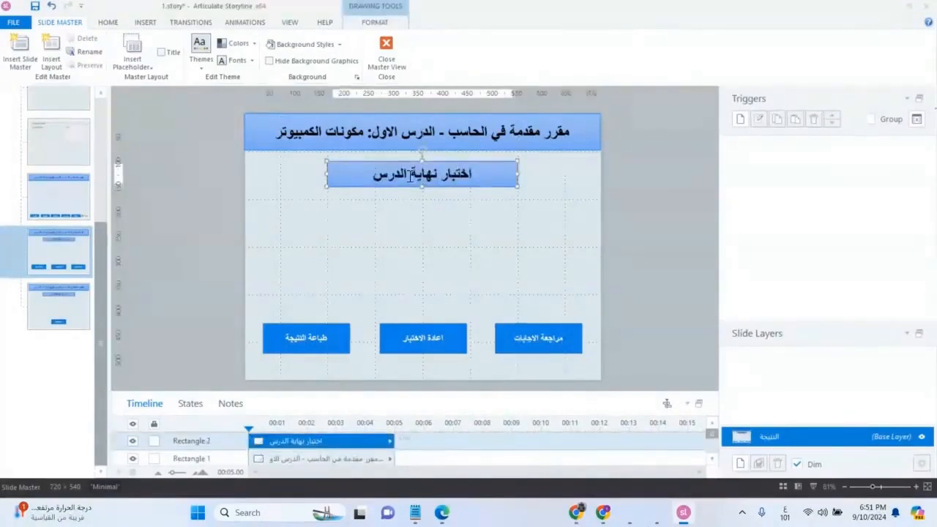
click(411, 174)
drag(471, 174, 401, 175)
text(نتيجة الاختبار)
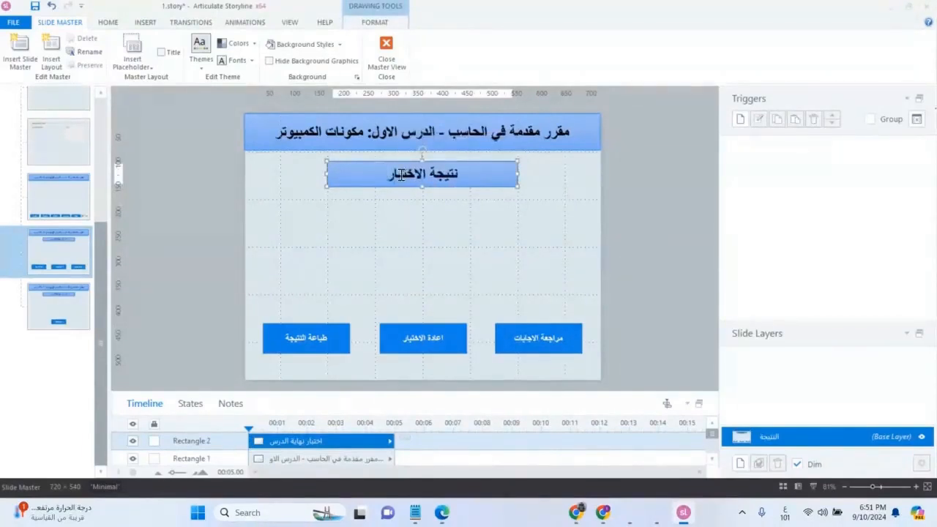
click(385, 63)
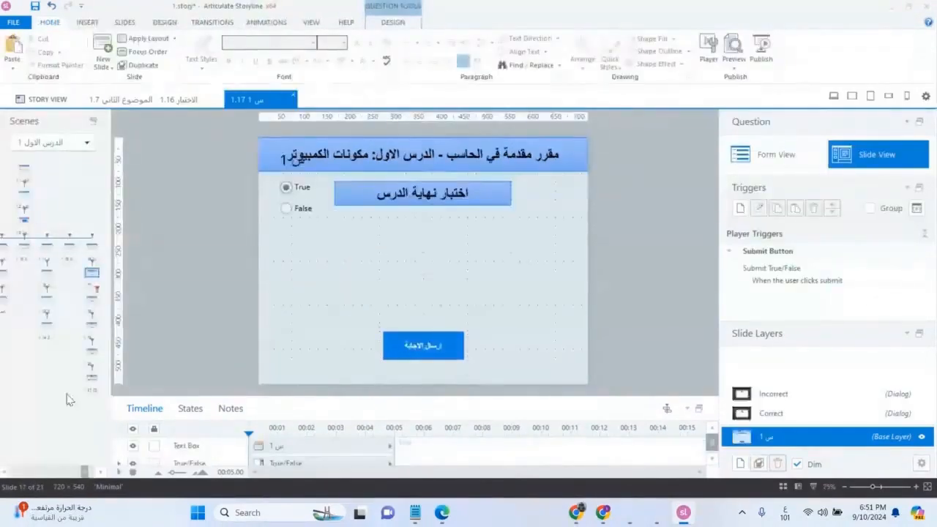
Shrink the True/False answer area on slide 1.17 to fit just above the submit button, leaving space below the subtitle banner.
click(276, 186)
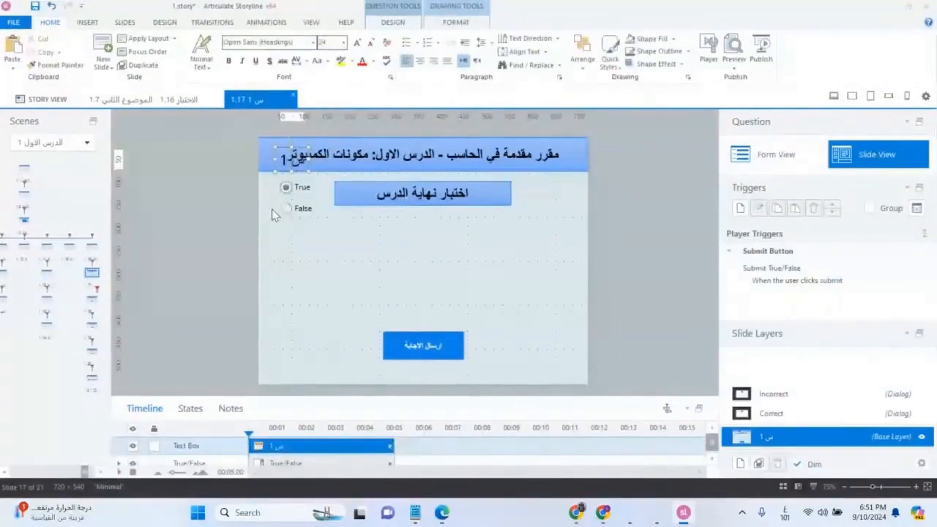
click(300, 210)
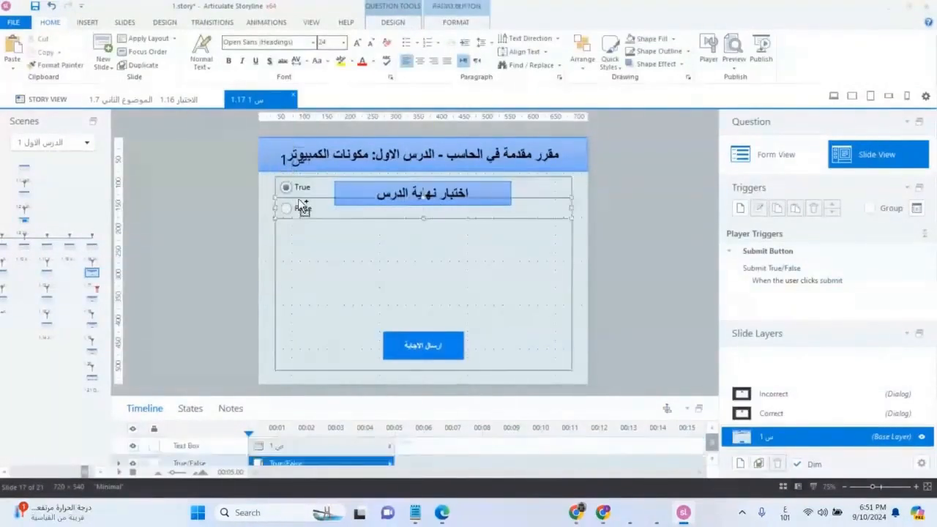
click(285, 169)
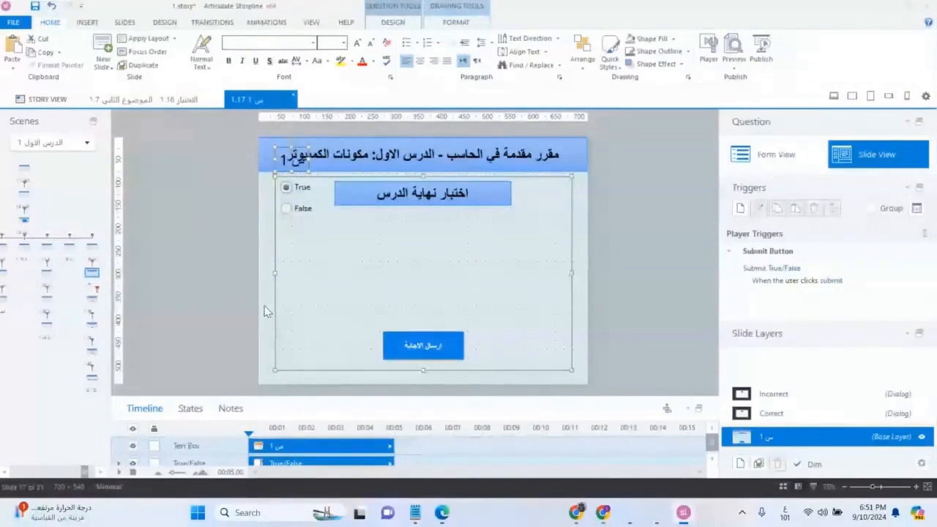
click(285, 318)
click(425, 371)
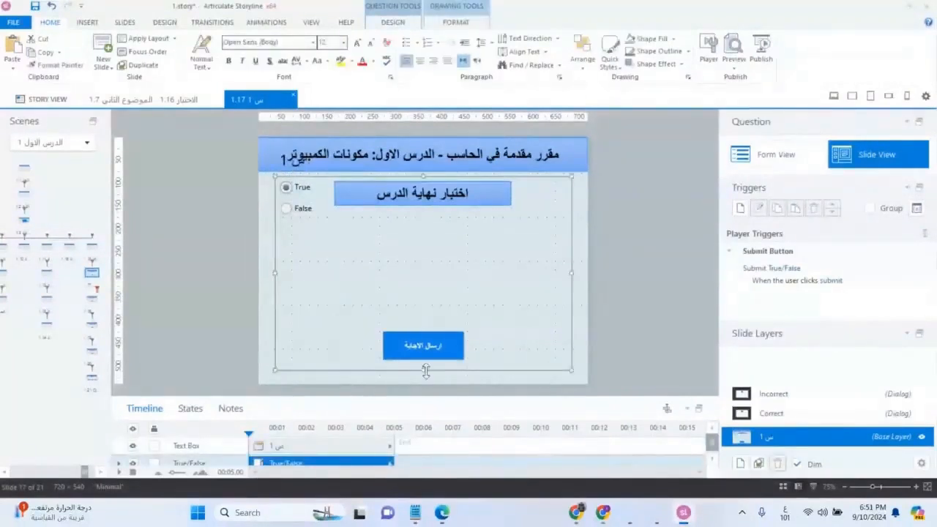
drag(422, 370, 424, 323)
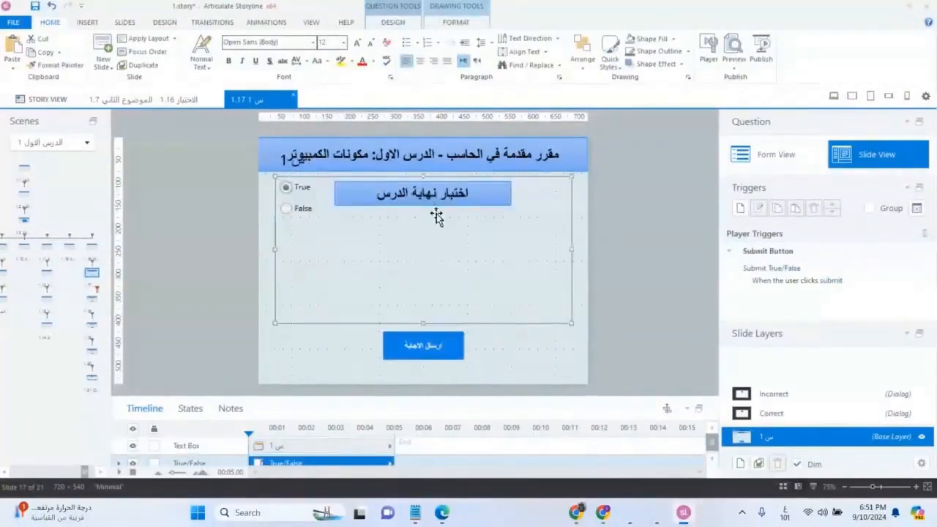
drag(424, 176, 424, 212)
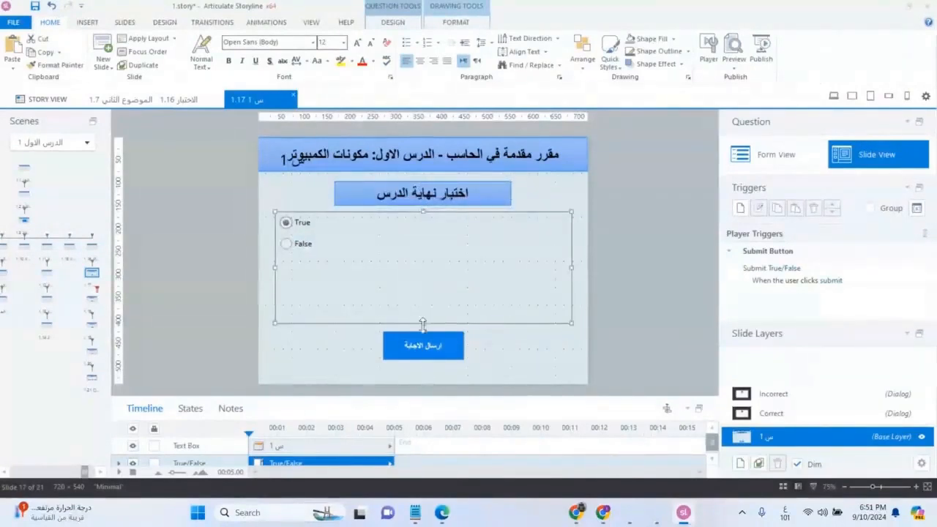
drag(422, 319, 423, 312)
drag(423, 212, 426, 259)
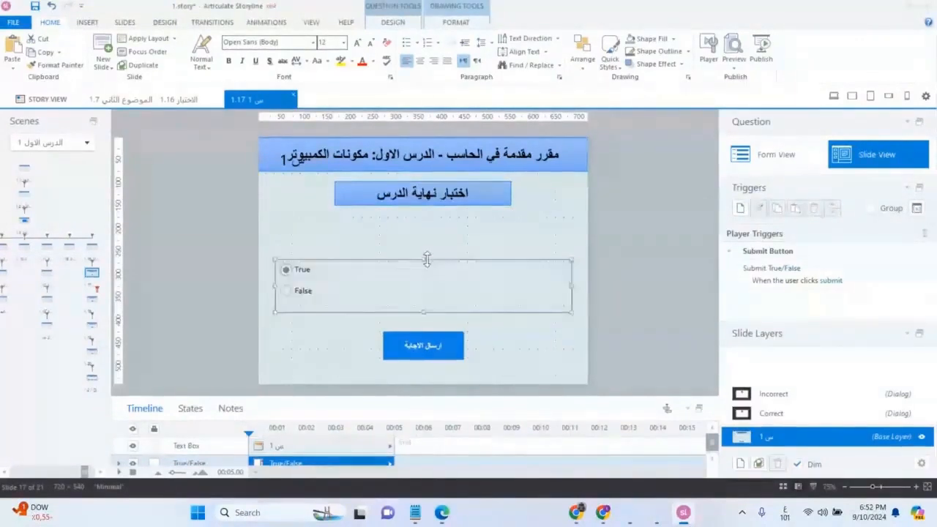
Move the question text "س 1" out of the title banner to just above the True/False answers.
click(292, 168)
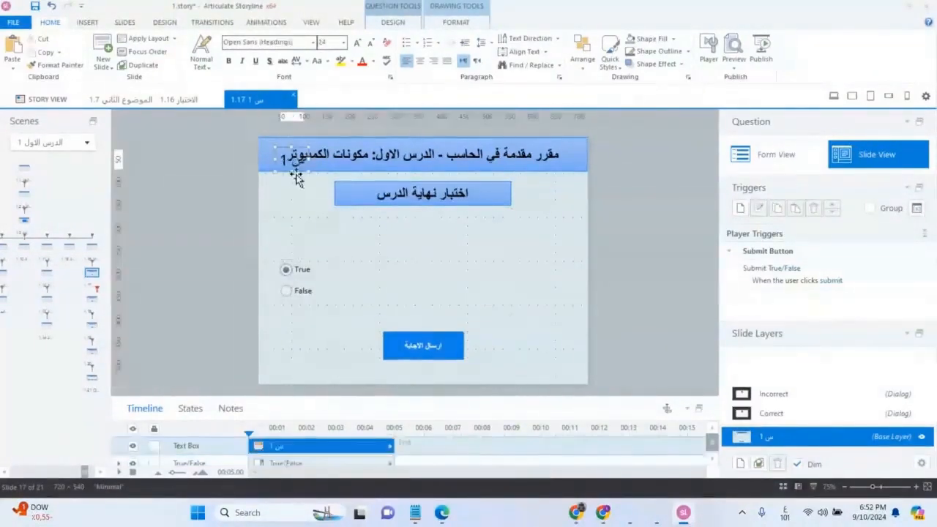
drag(298, 174, 556, 247)
click(567, 290)
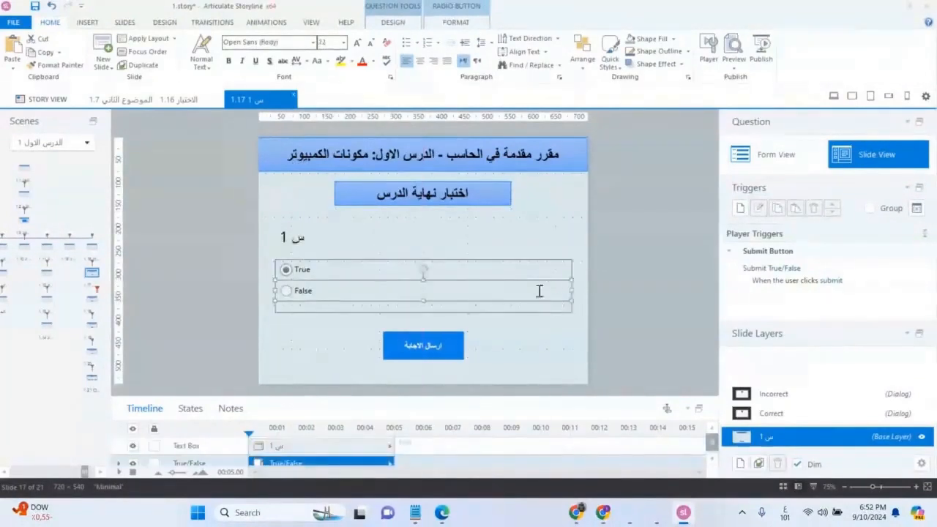
Narrow the True/False answer area on slide 1.17 from both sides to about 575 px, centred above the submit button.
click(540, 315)
drag(572, 280, 554, 280)
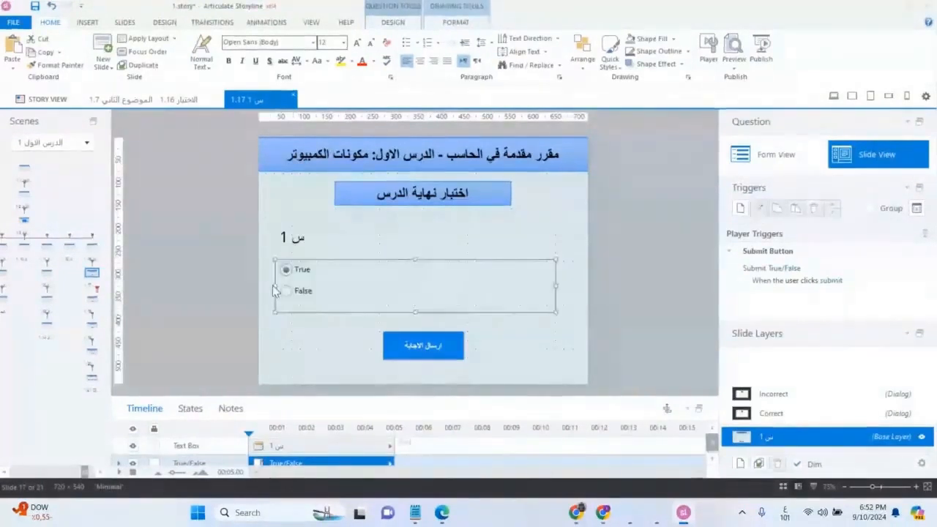
drag(275, 286, 291, 289)
Match the question text box to the answer area's width and set both to right-to-left text direction.
click(278, 231)
drag(276, 231, 577, 329)
click(271, 230)
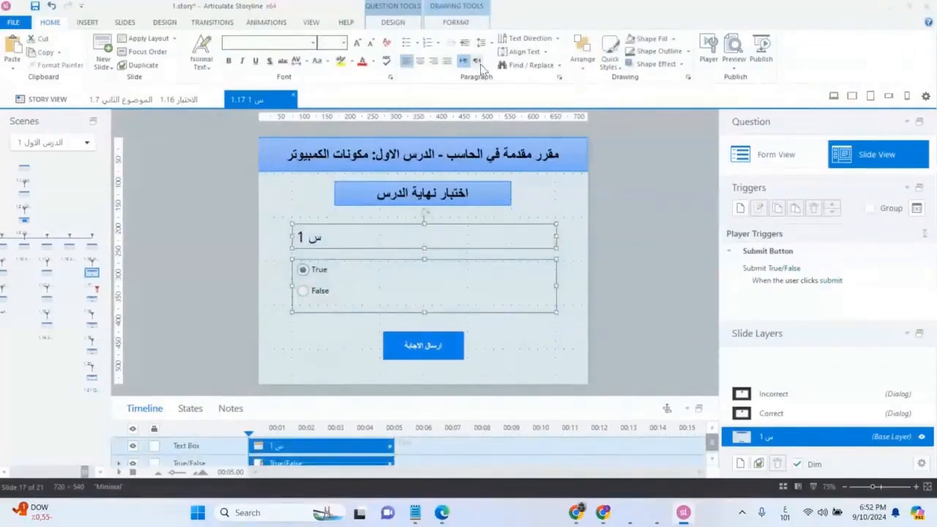
click(481, 66)
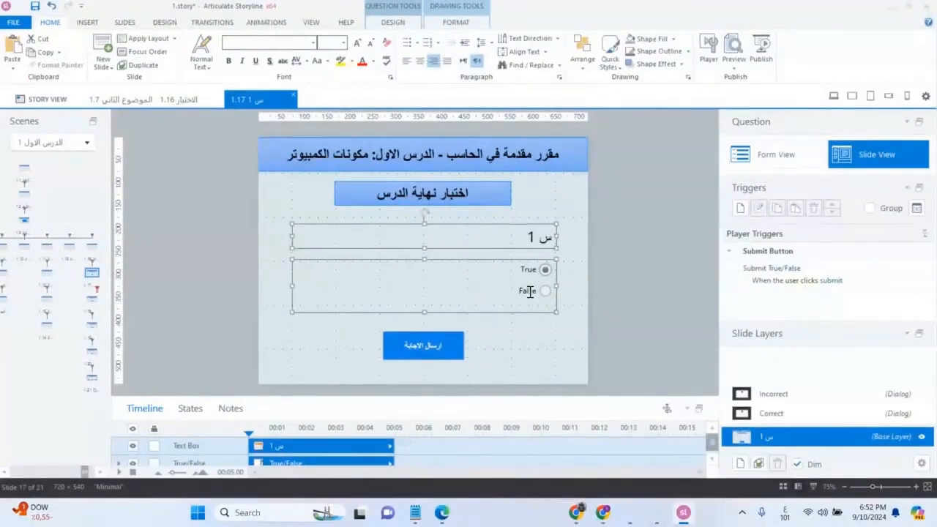
Replace the question text "س 1" with "الطابعة من أهم وحدات الادخال".
click(545, 238)
triple_click(544, 237)
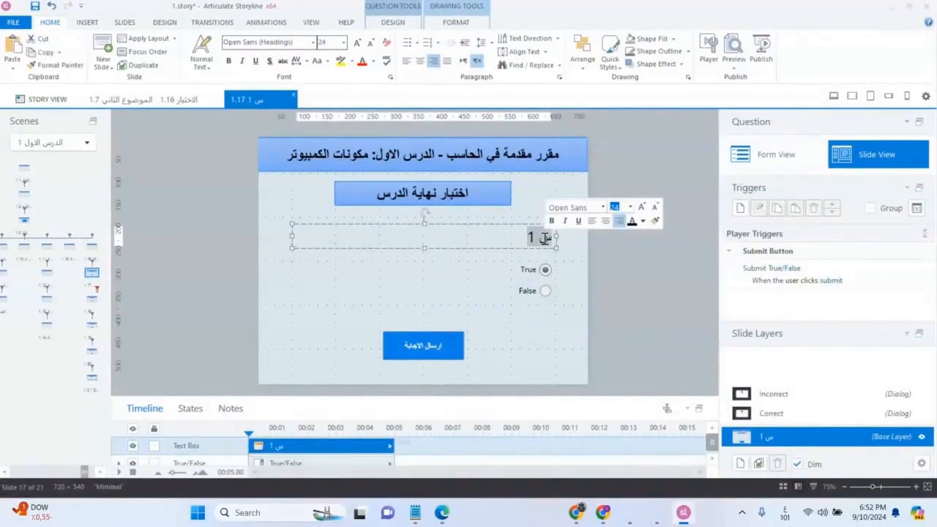
key(BackSpace)
text(الطابعة من أهم وحدات الادخال)
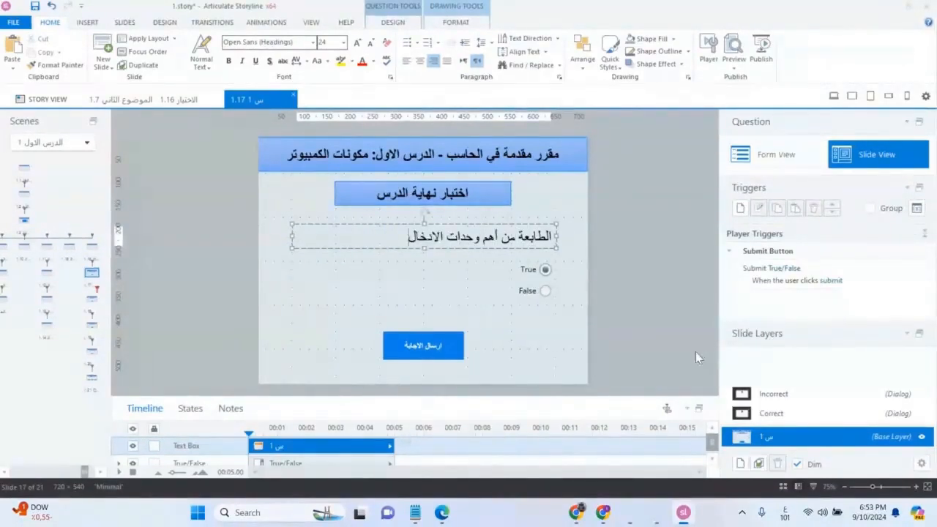
Change the True and False choices to "صح" and "خطأ", and mark "خطأ" as the correct answer.
click(529, 270)
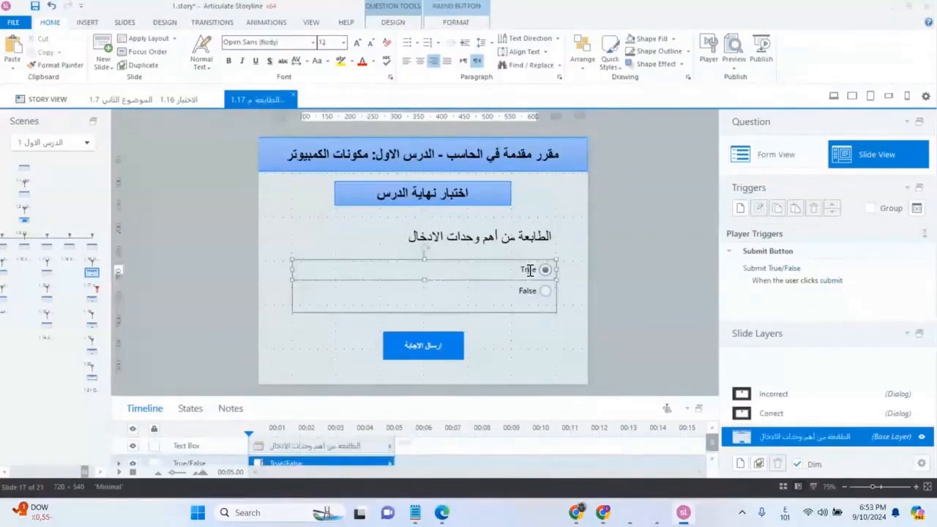
double_click(530, 270)
text(صح)
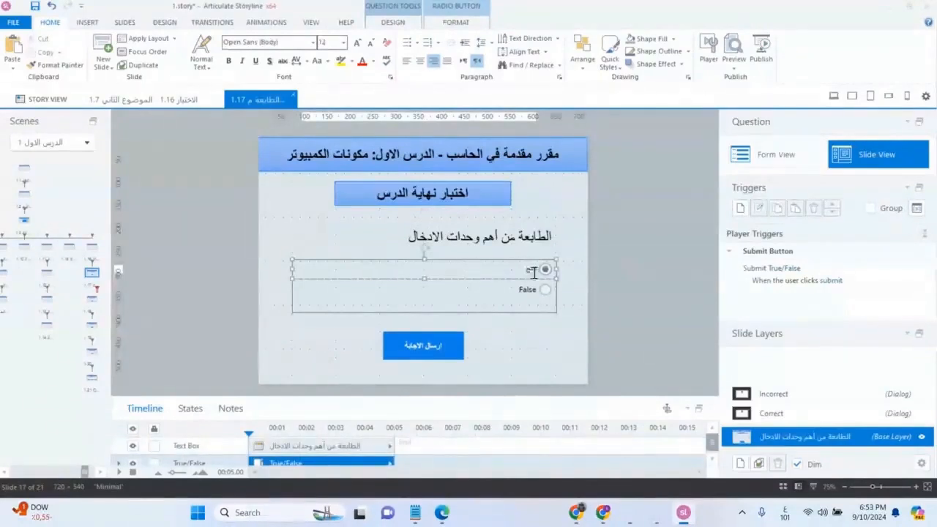
double_click(525, 290)
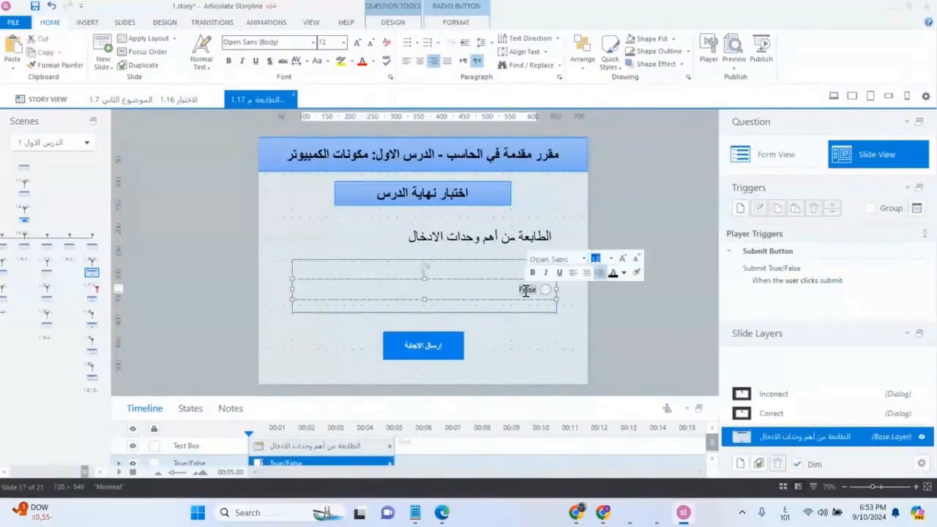
text(خ)
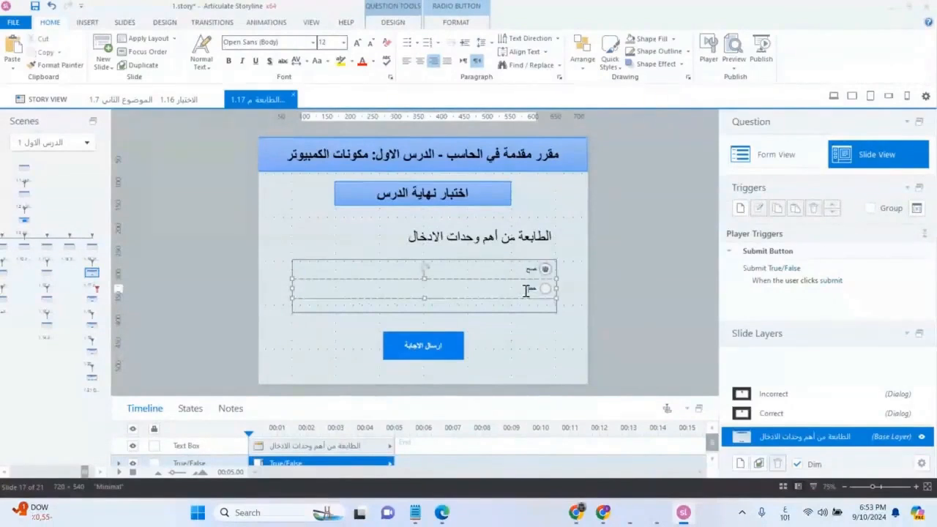
text(طا)
click(545, 289)
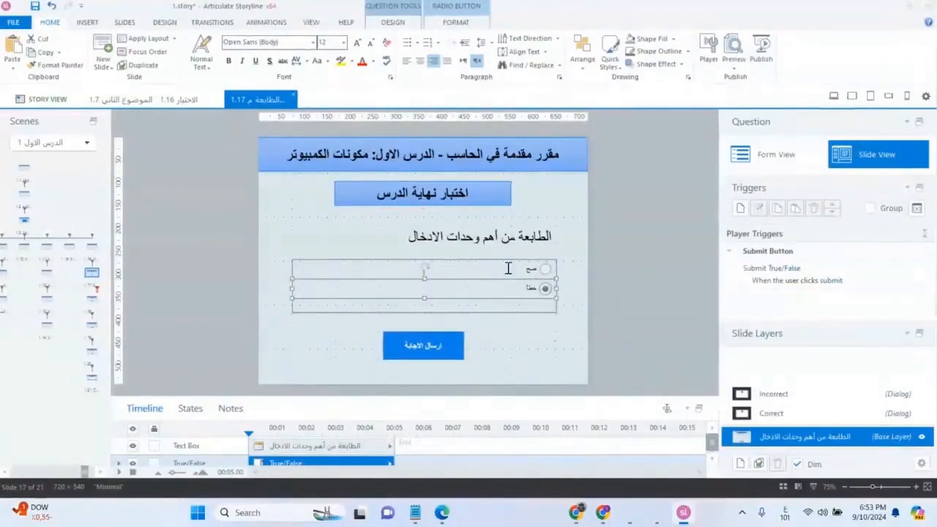
click(585, 275)
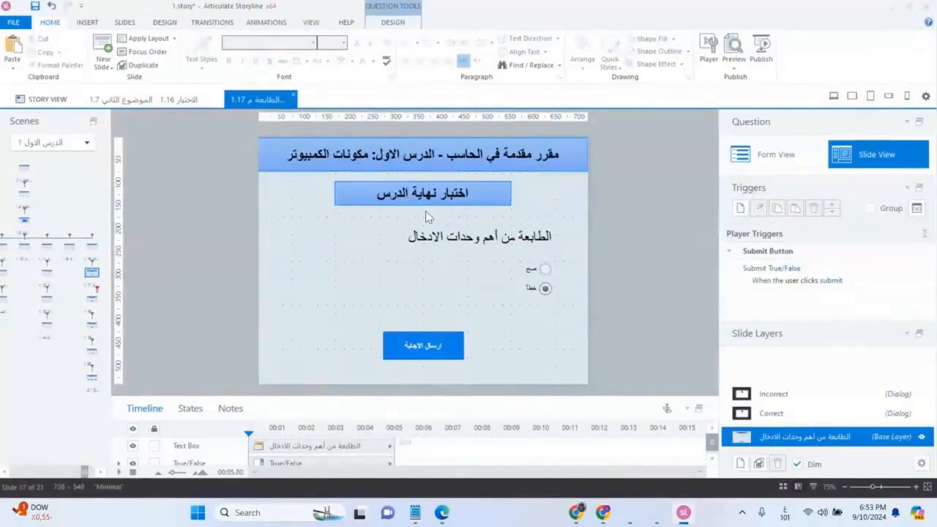
Open slide 1.18 and shrink the multiple-choice area's height to fit between the subtitle banner and the submit button.
click(91, 303)
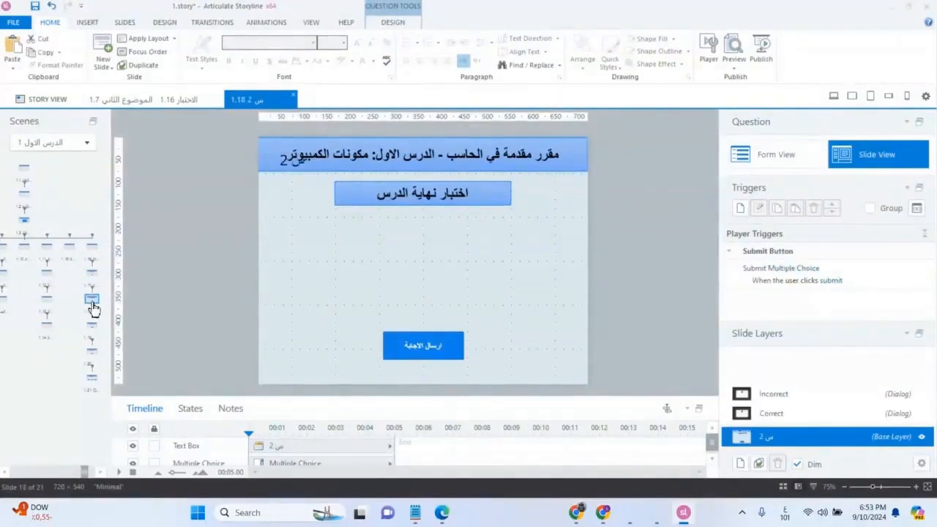
click(305, 208)
drag(424, 175, 422, 261)
drag(423, 370, 422, 324)
drag(422, 261, 426, 242)
Move the question text "س 2" to just above the choices area, and narrow that area from both sides to about 575 px.
click(298, 163)
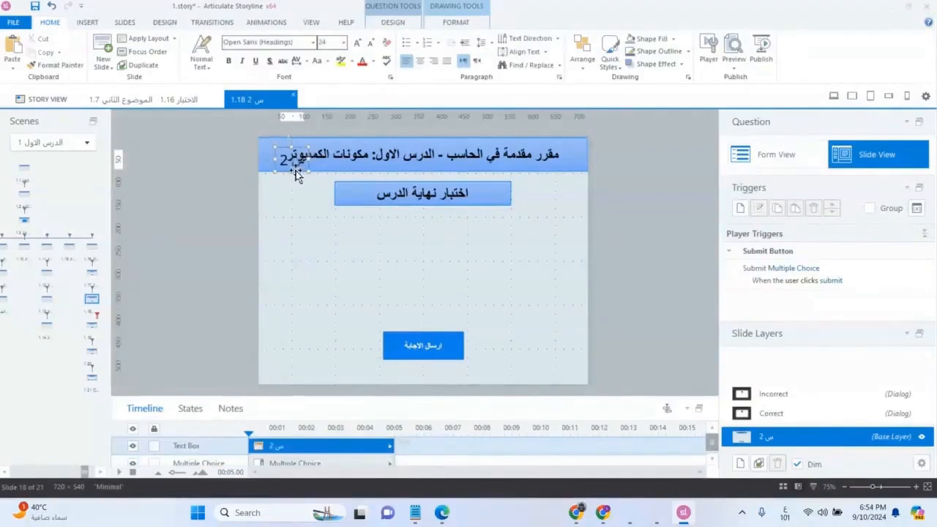
drag(298, 176, 554, 238)
drag(576, 285, 555, 284)
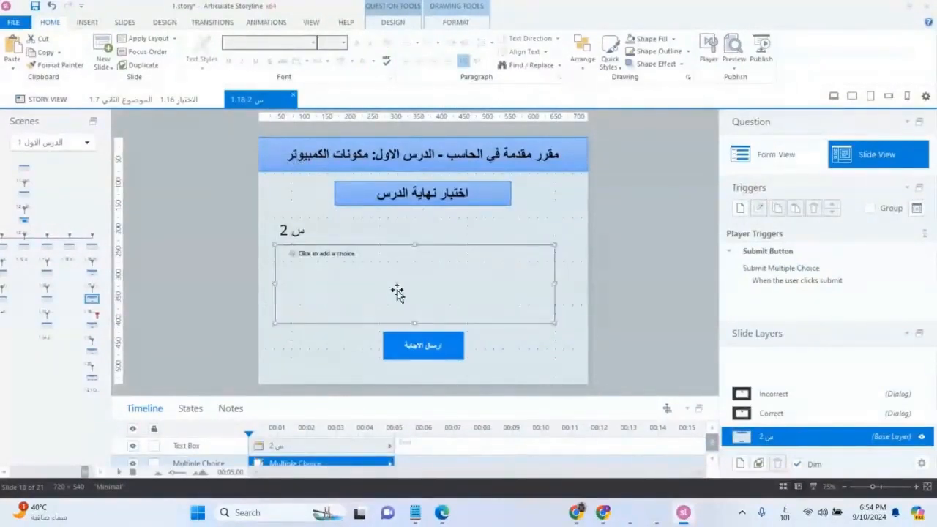
drag(275, 283, 291, 287)
Match the "س 2" text box to the choices area's width and set the question to right-to-left text direction.
click(278, 229)
drag(275, 230, 584, 329)
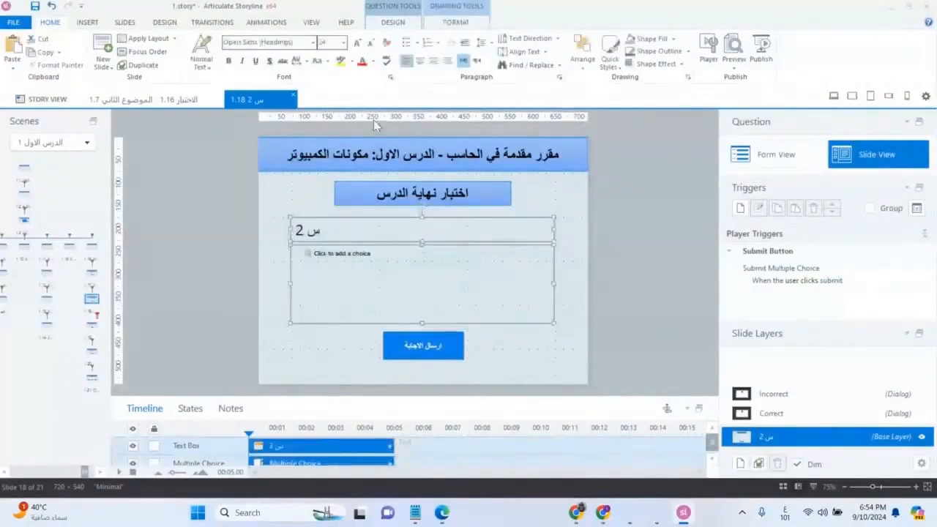
click(476, 64)
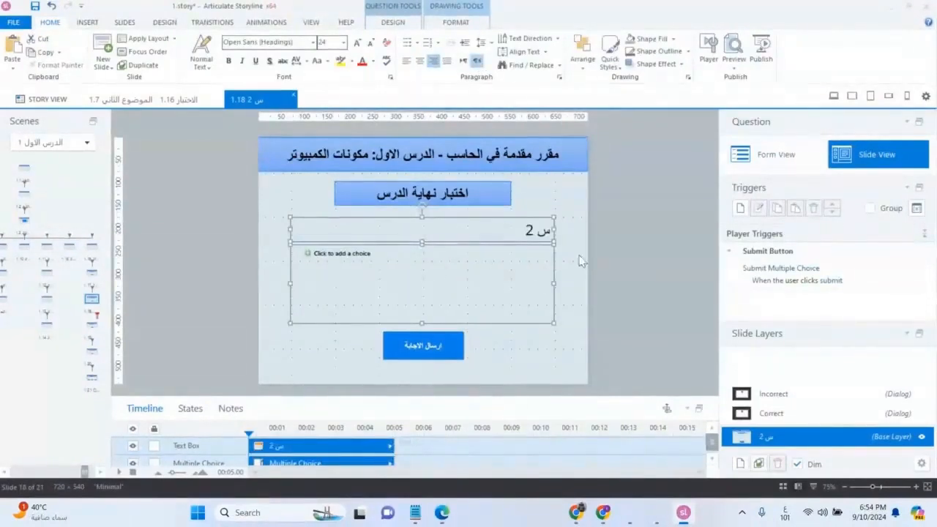
Replace the question text "س 2" with "من أهم وحدات الادخال في الكمبيوتر".
click(536, 232)
double_click(536, 232)
text(سن أهم وحدات)
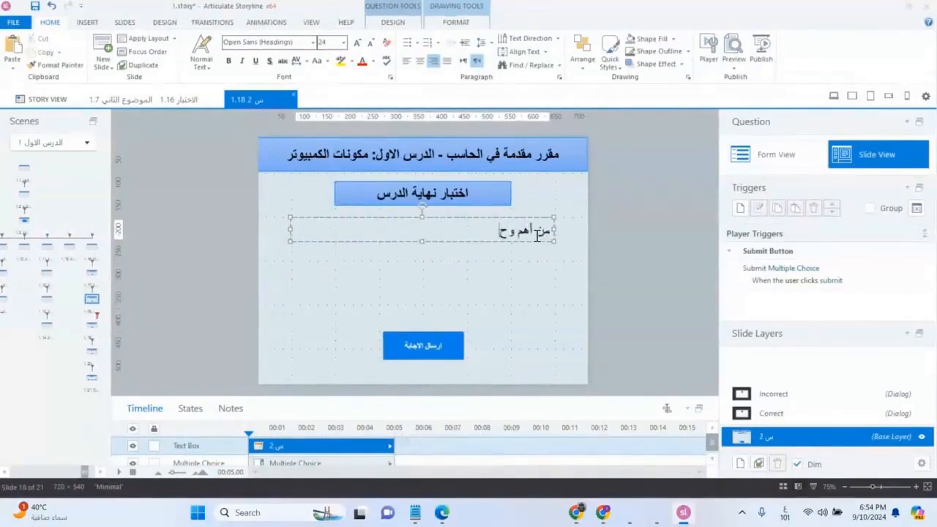
text( الادخال في الكمبيوتر)
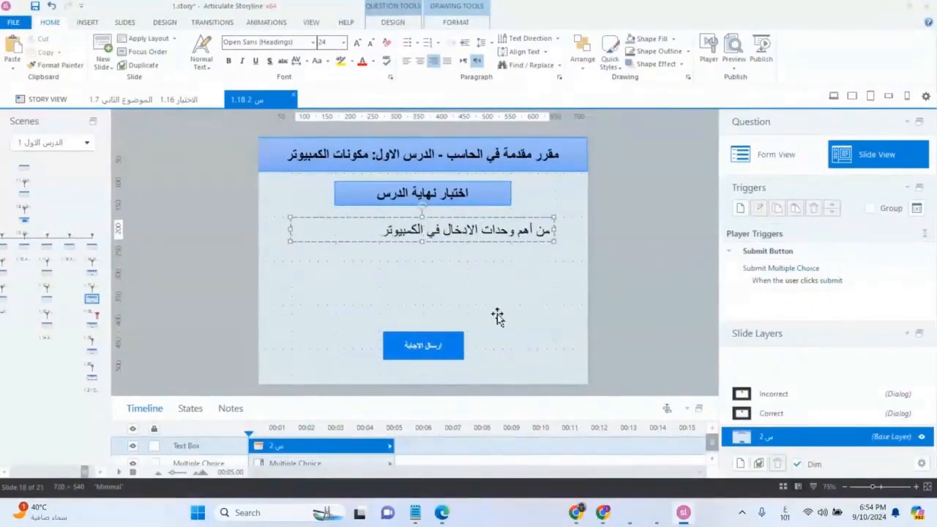
click(476, 293)
Add four choices to the multiple-choice question: "الماوس", "الطابعة", "السماعات" and "المعالج".
click(319, 250)
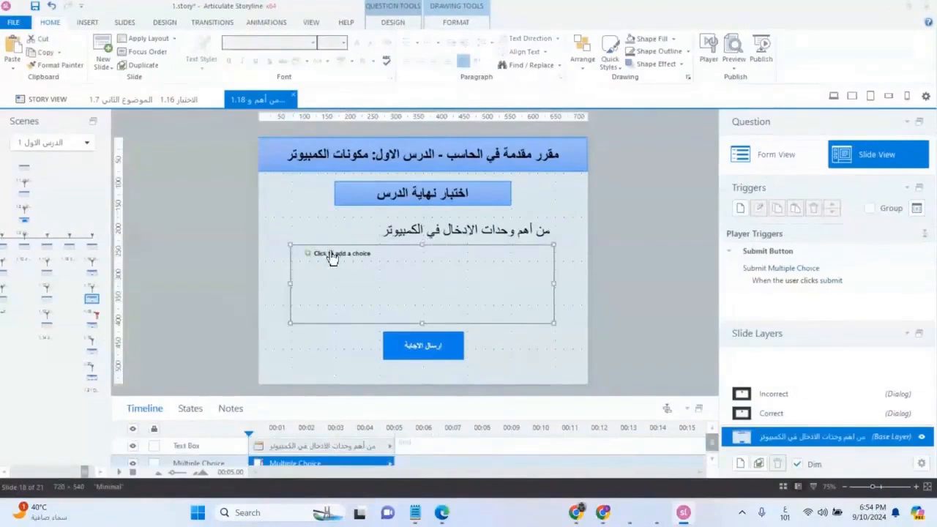
click(329, 254)
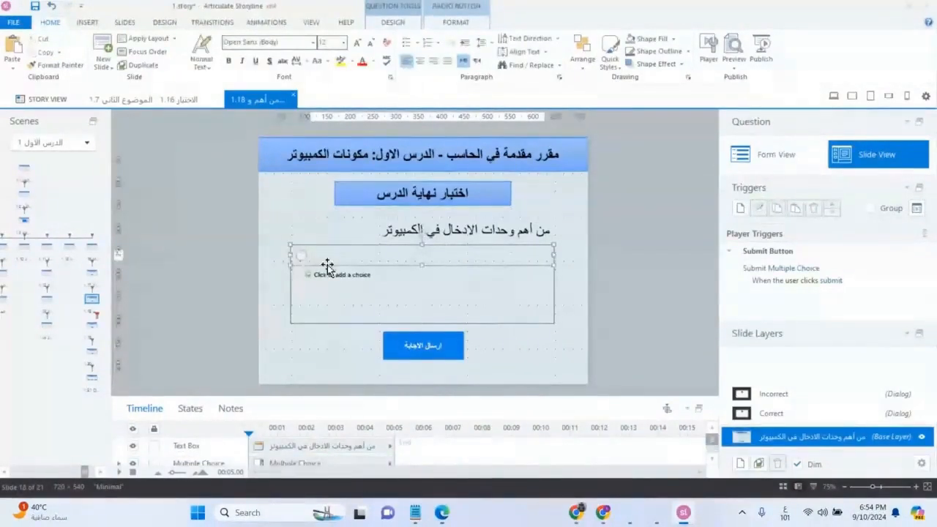
text(ا)
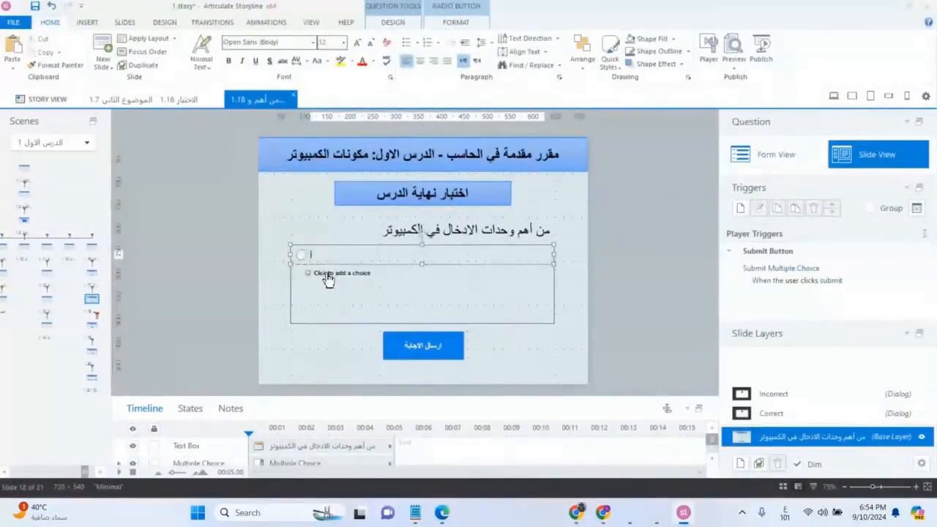
text(لماوس)
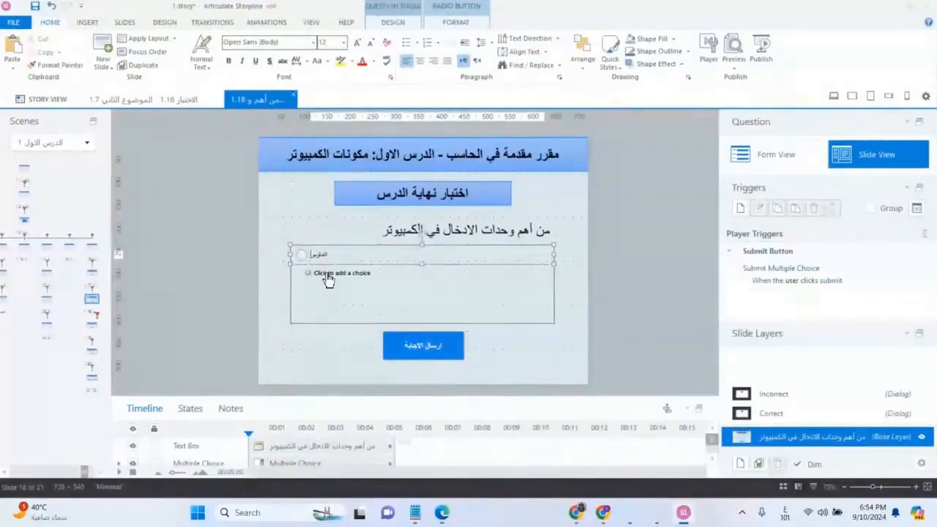
click(328, 273)
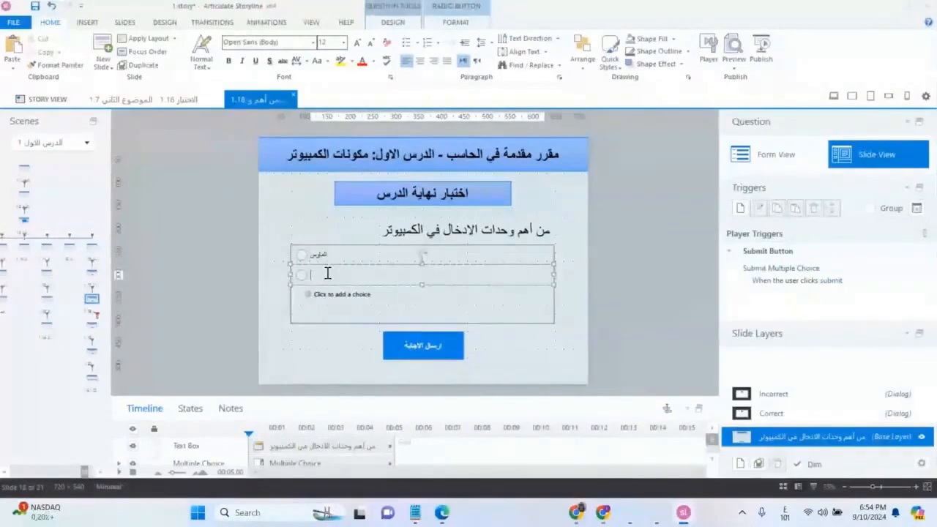
text(الكيبورد)
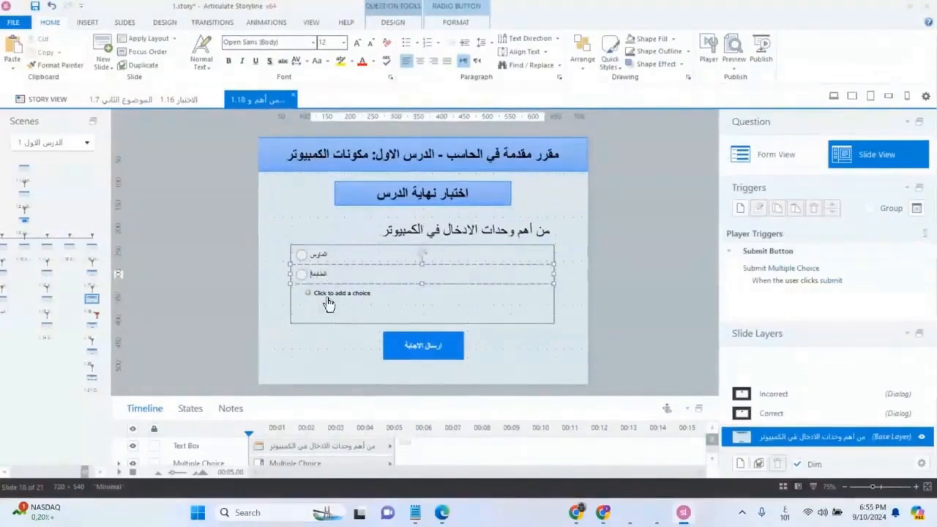
click(334, 293)
text(ا)
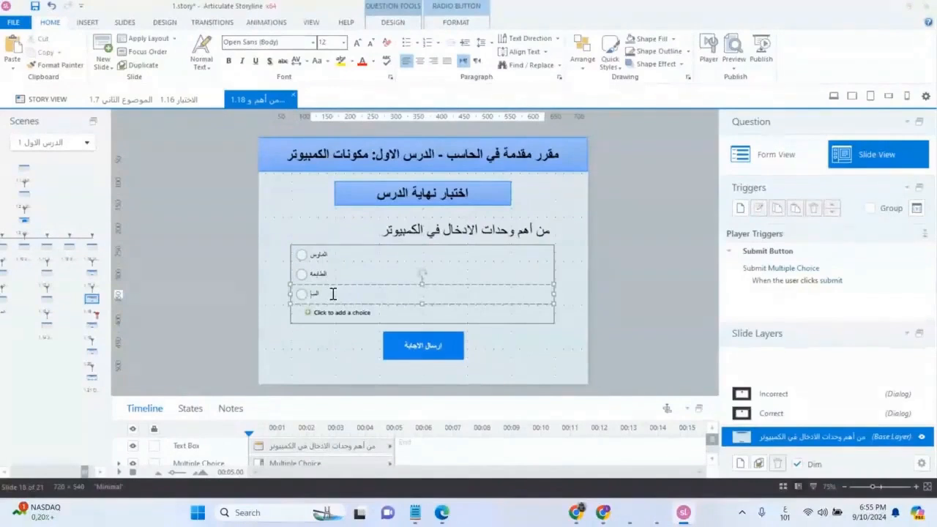
text(لسماعات)
click(326, 312)
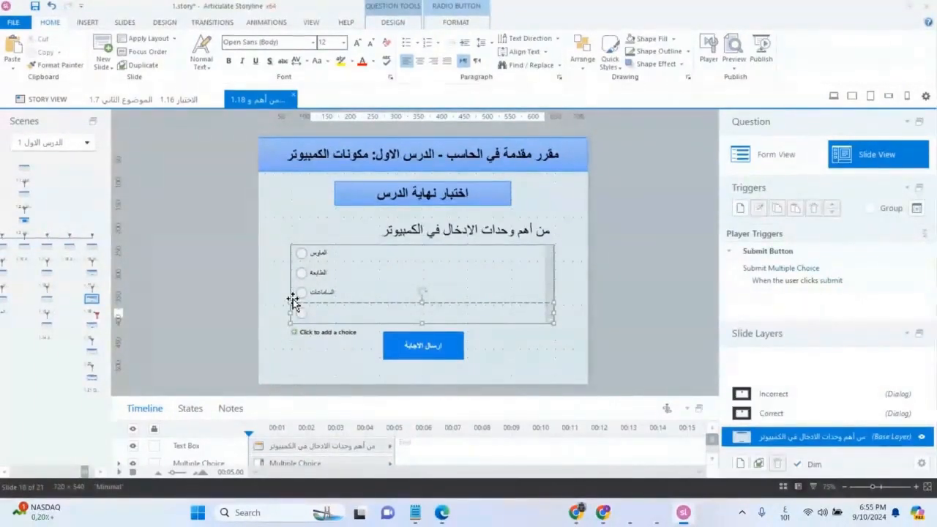
text(الماسح)
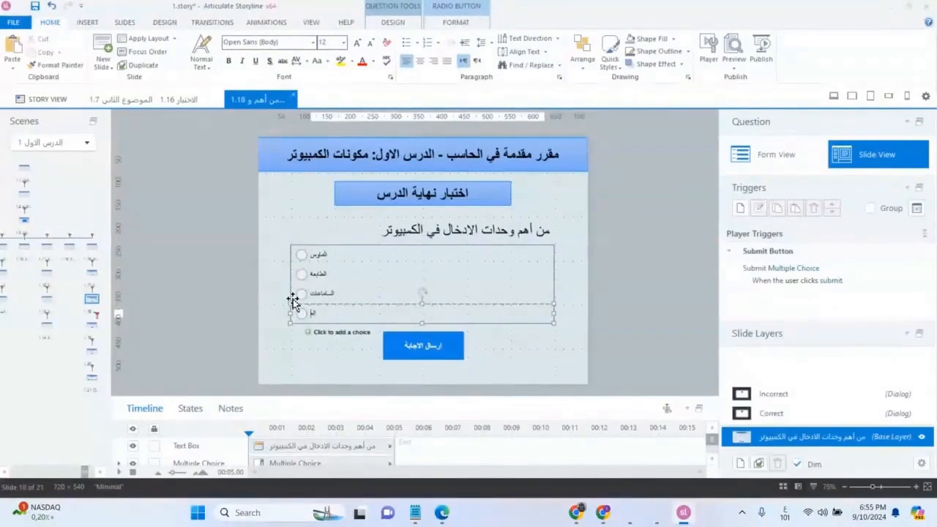
click(571, 292)
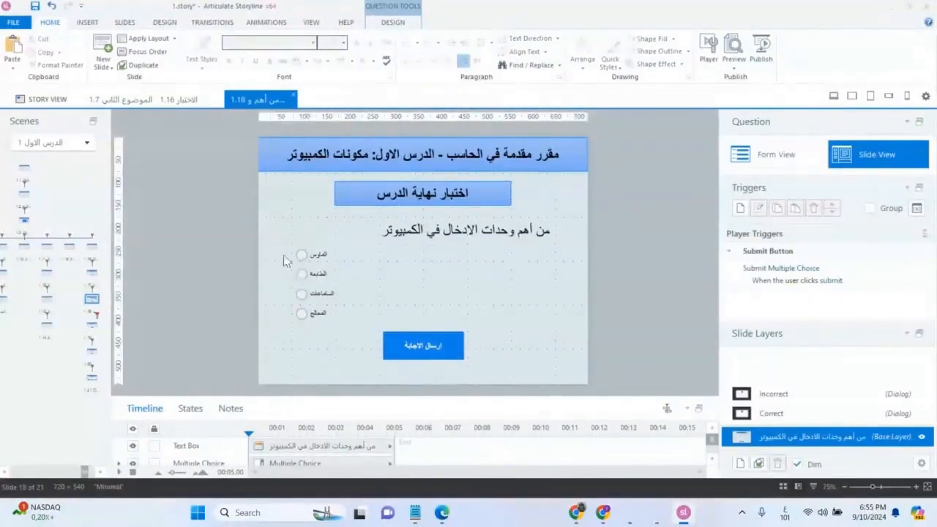
Set the multiple-choice answers to right-to-left text direction and mark "الماوس" as the correct answer.
click(334, 256)
click(370, 246)
click(357, 256)
click(287, 298)
click(291, 297)
click(288, 317)
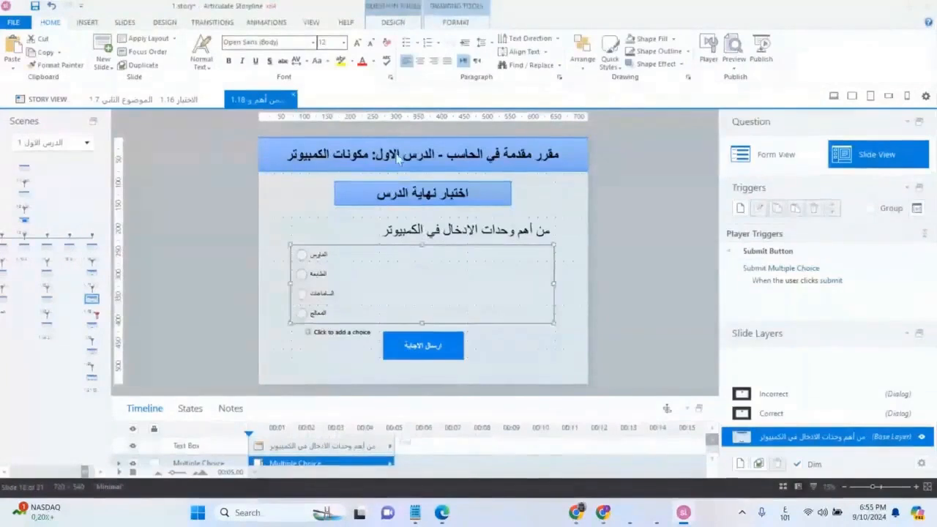
click(477, 62)
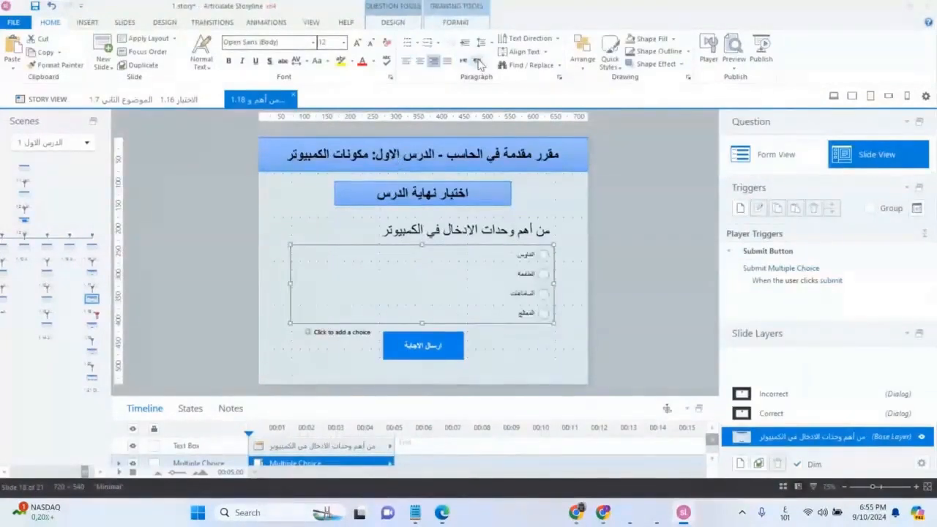
click(545, 257)
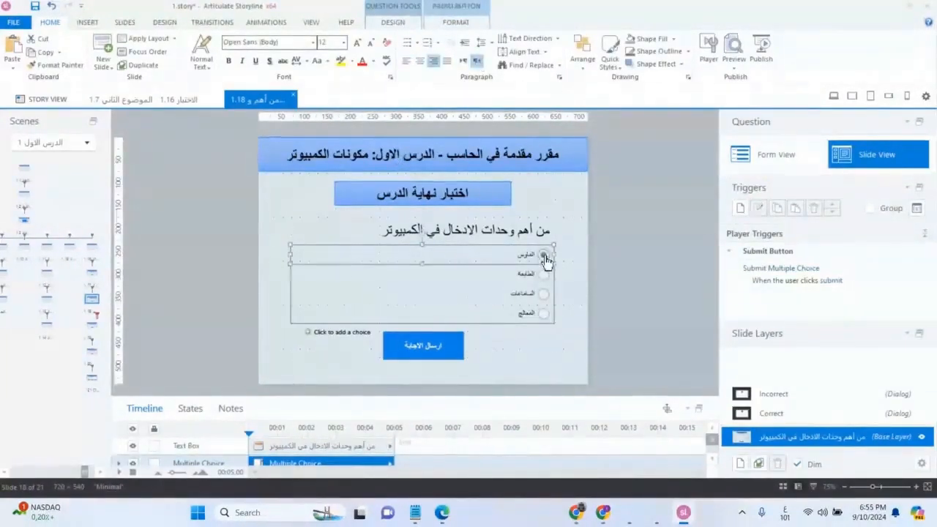
click(568, 314)
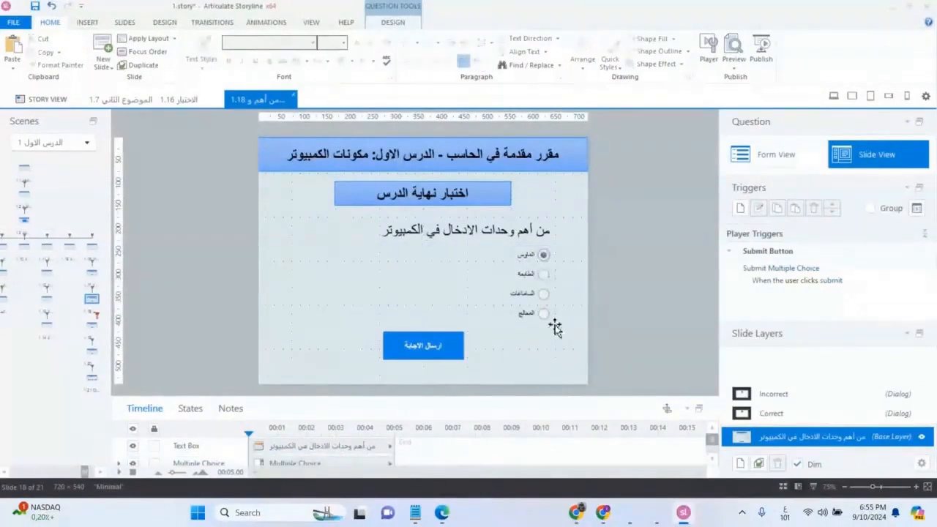